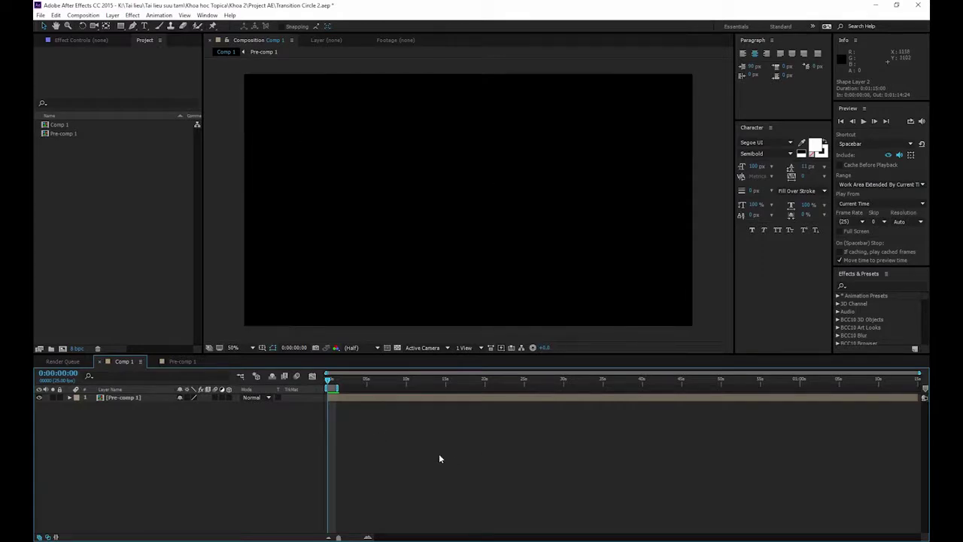
Step: Play a looping preview of Comp 1's blue-and-yellow shape transition, then stop it
key("space")
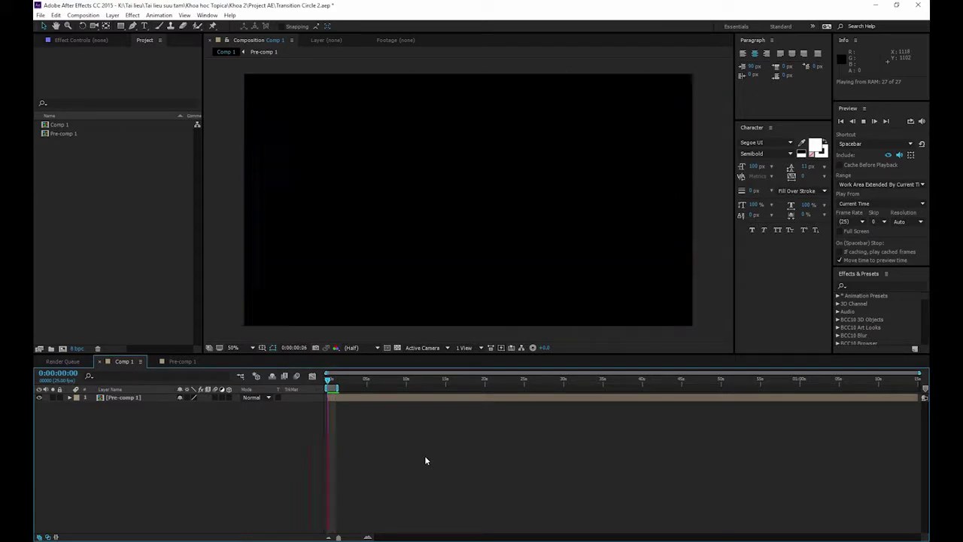
key("space")
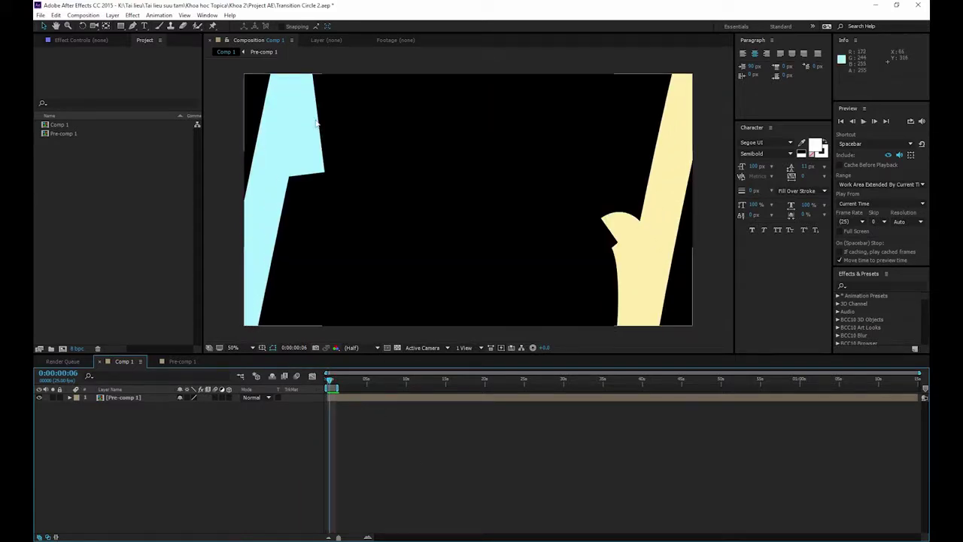
right_click(86, 179)
left_click(102, 183)
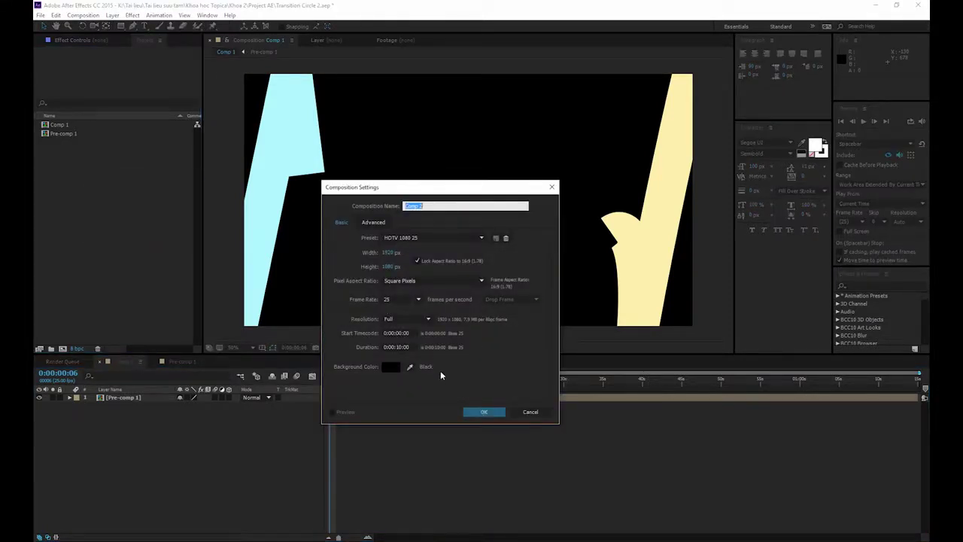
key("Return")
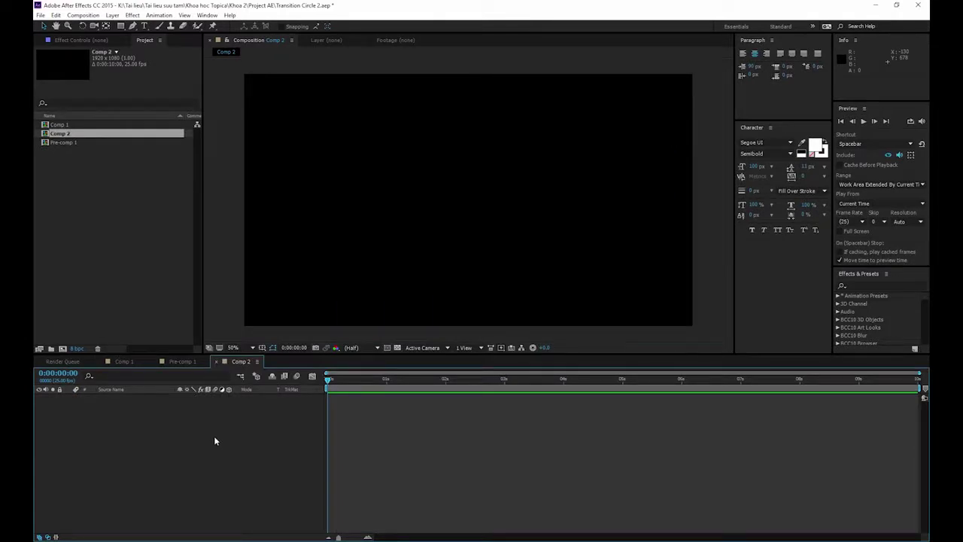
right_click(214, 435)
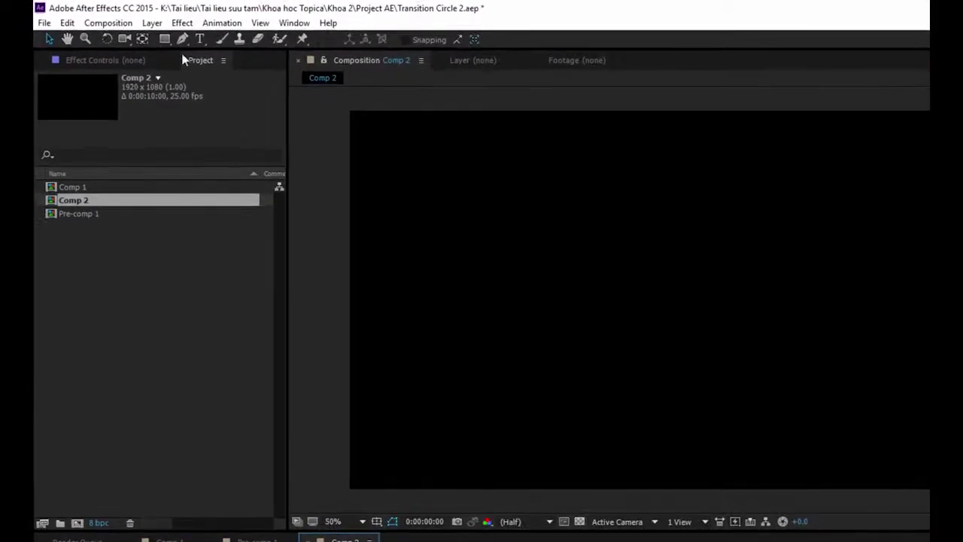
left_click(181, 44)
Step: Set new shapes to have no fill
left_click(185, 44)
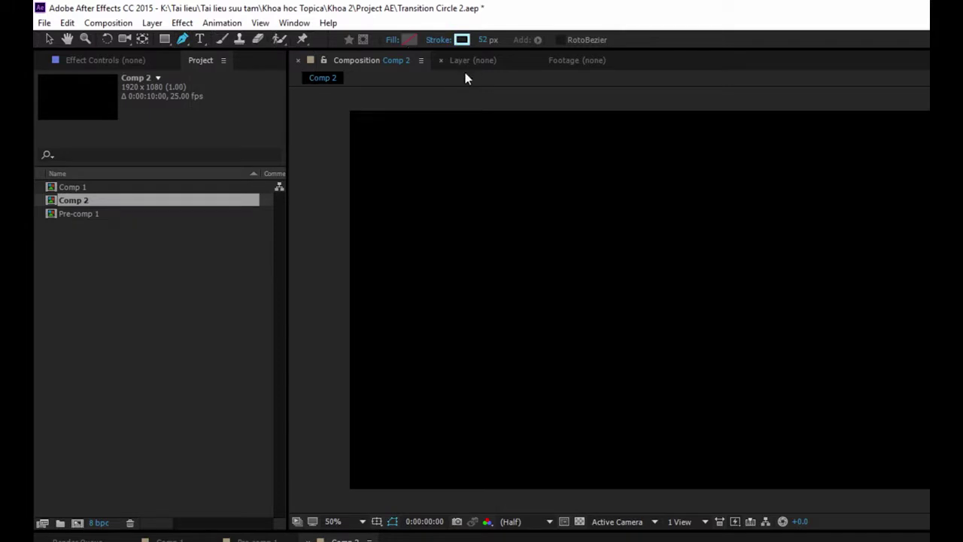
left_click(393, 41)
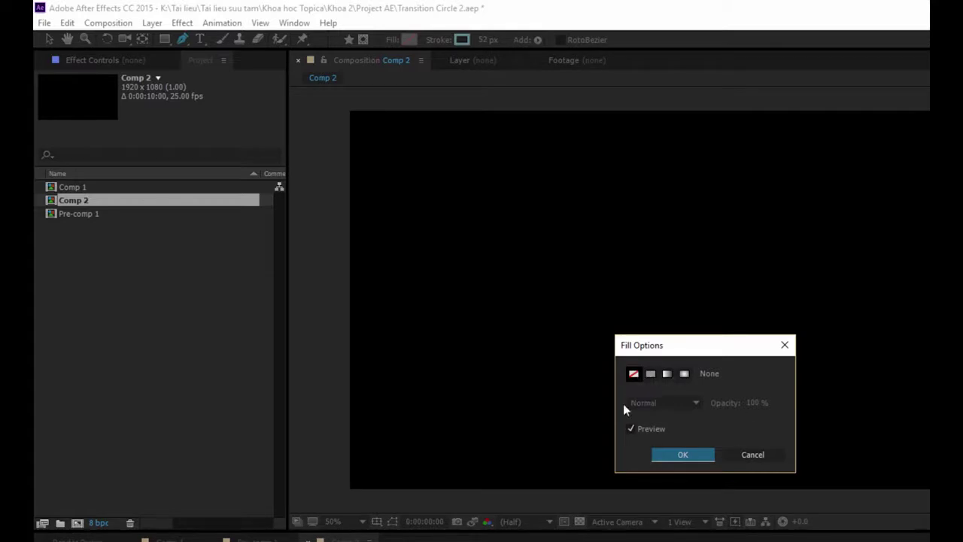
left_click(696, 455)
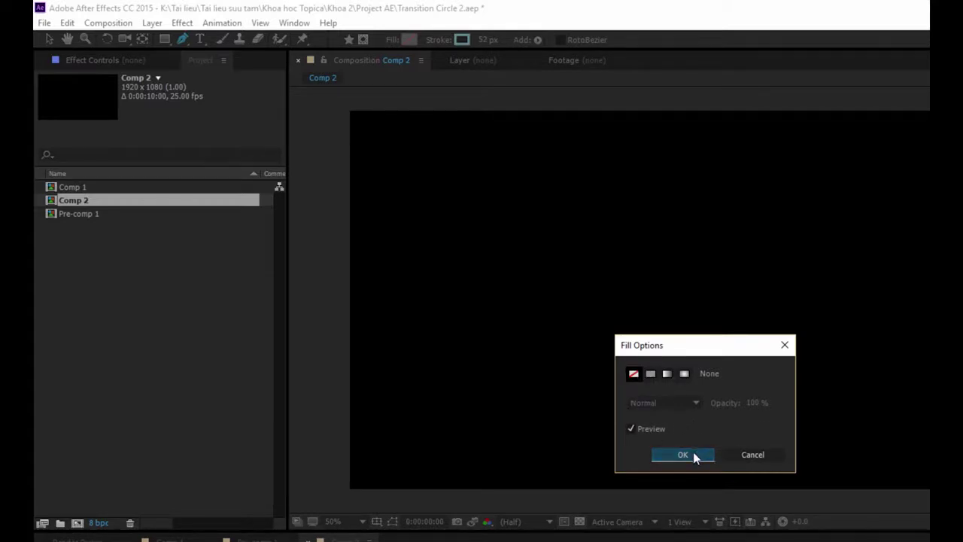
left_click(694, 454)
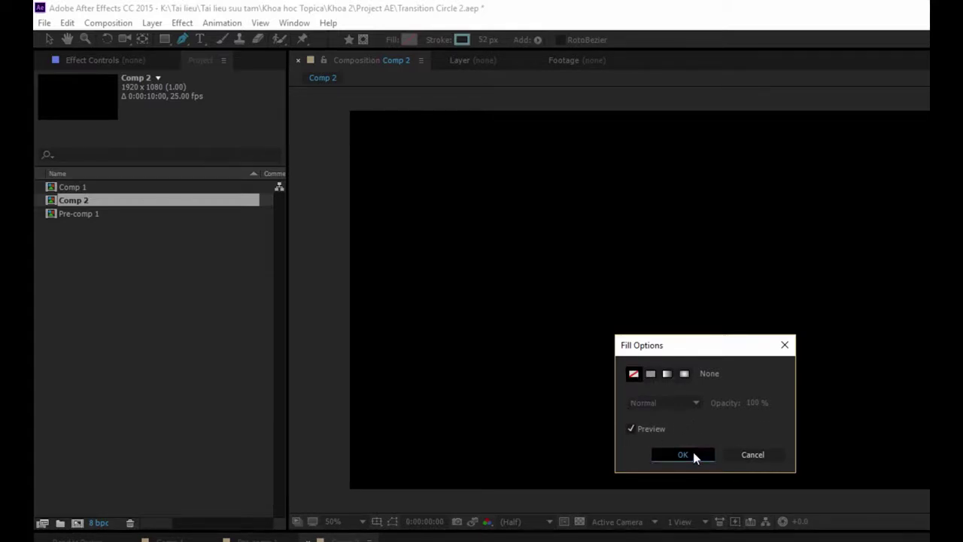
Step: Set the stroke colour for new shapes to pale yellow FFFAAC
left_click(465, 42)
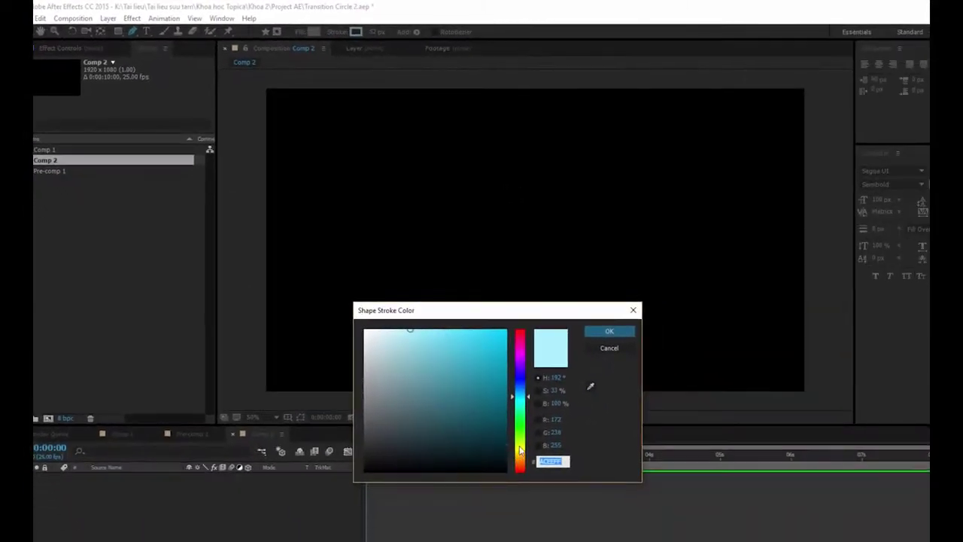
left_click(524, 456)
left_click_drag(524, 456, 525, 450)
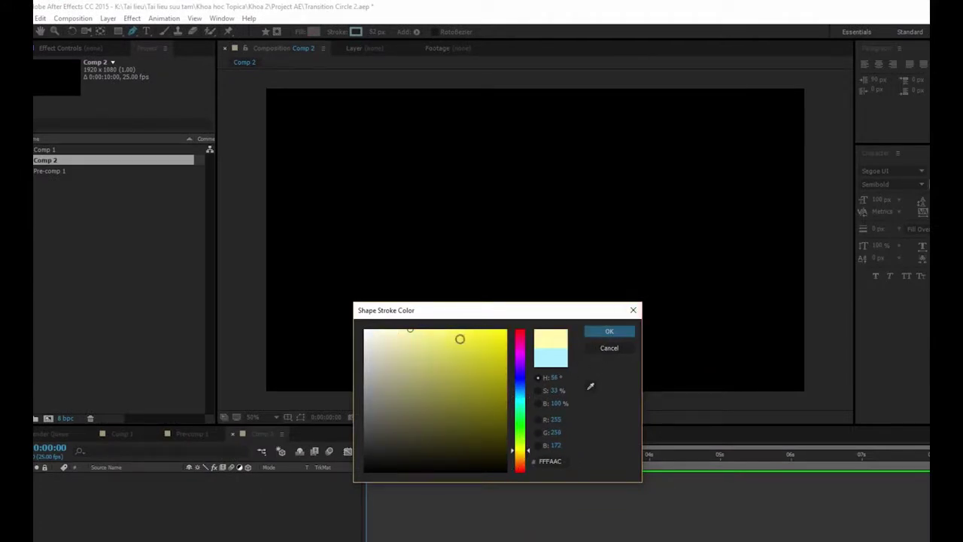
left_click(611, 333)
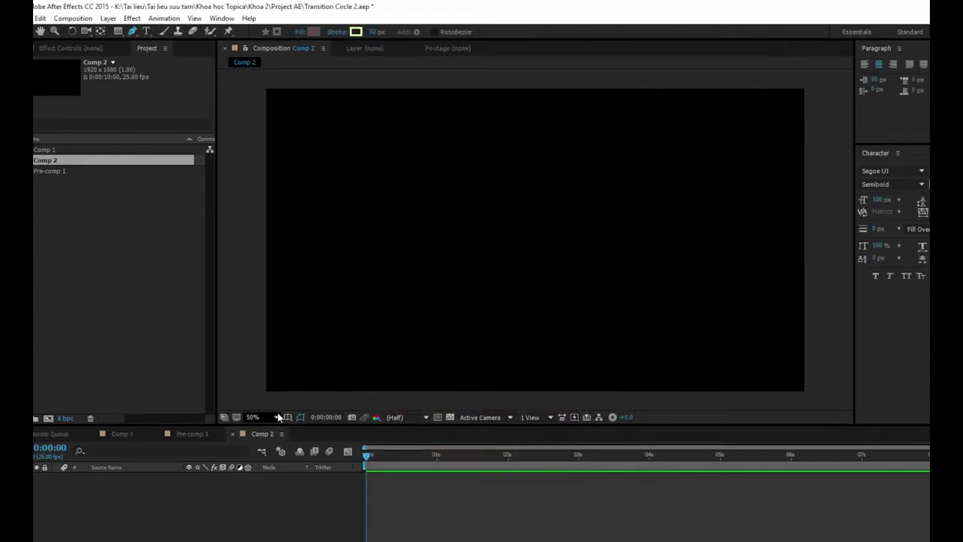
Step: Draw a zigzag path alternating bottom and top points, with three peaks across the left half
left_click(260, 399)
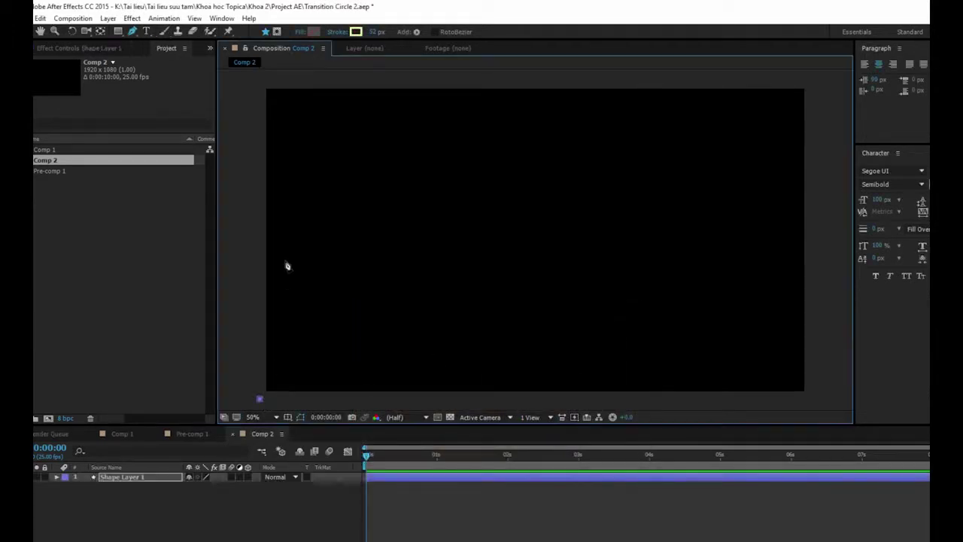
left_click(328, 79)
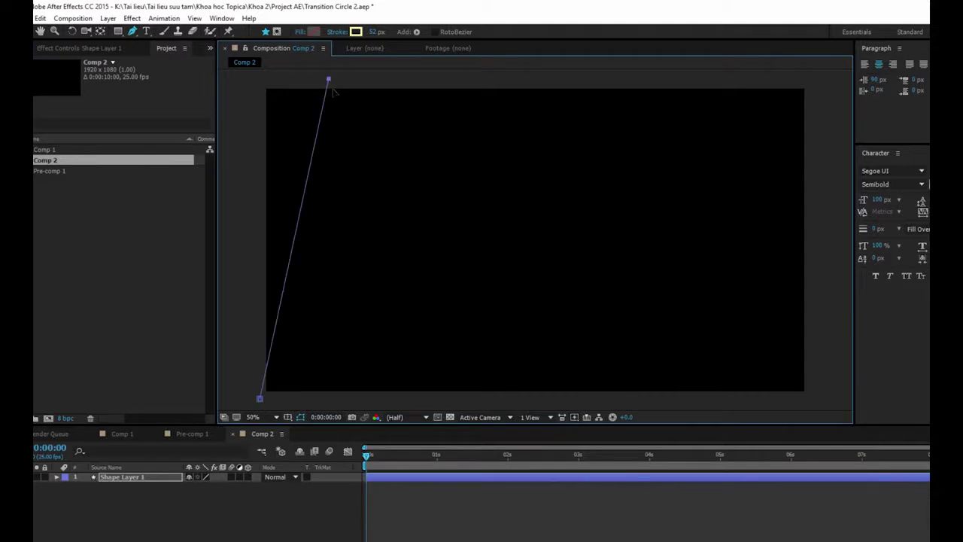
left_click(371, 400)
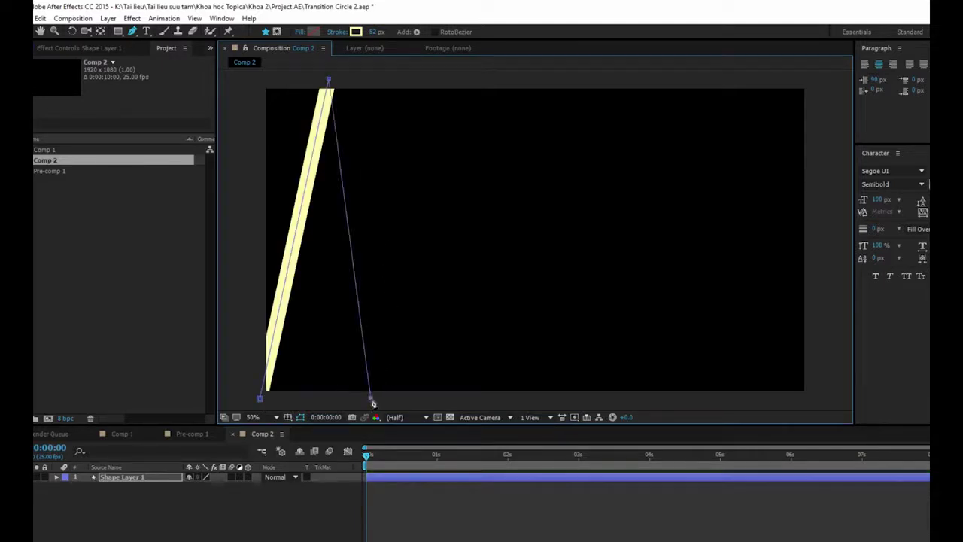
left_click(423, 81)
left_click(449, 397)
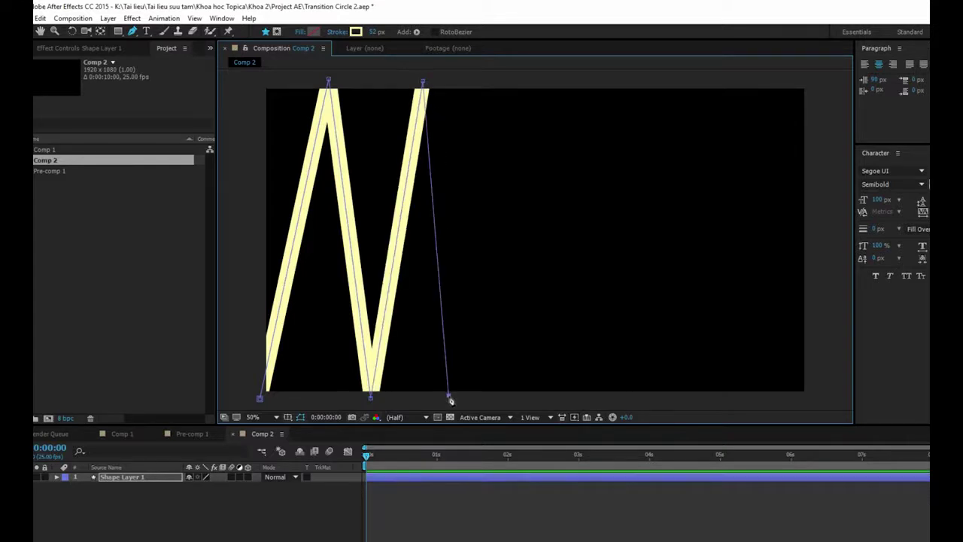
left_click(503, 88)
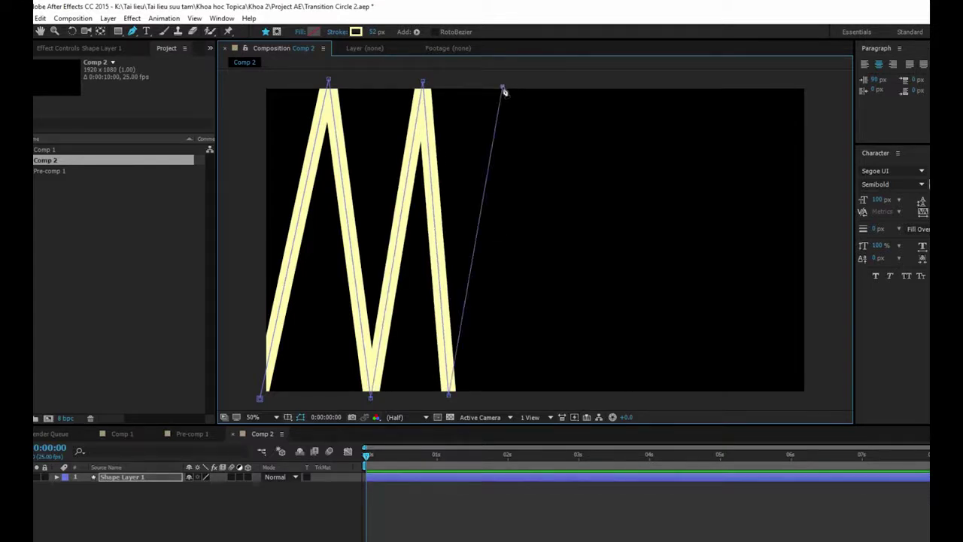
left_click(513, 394)
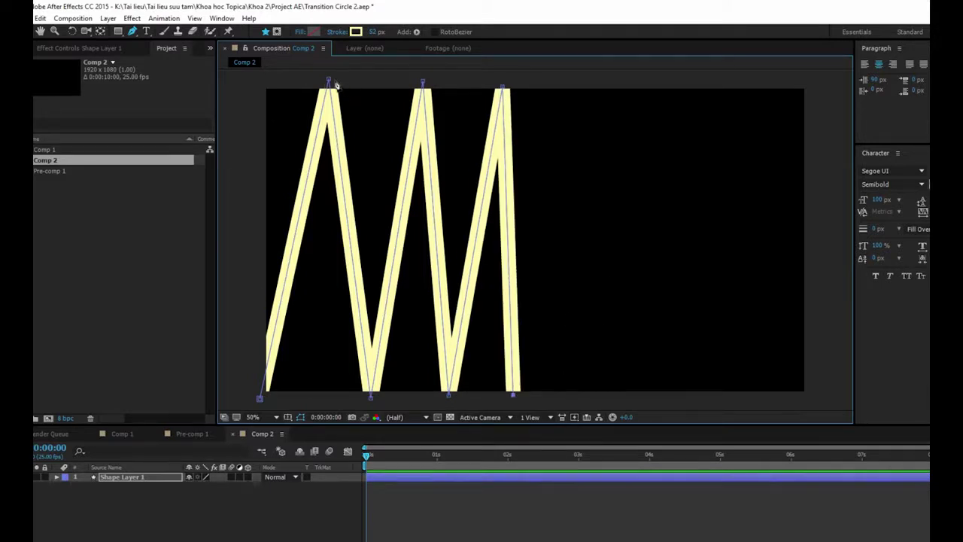
Step: Move the three zigzag peaks slightly left along the top edge, then select the layer
left_click_drag(328, 81, 314, 80)
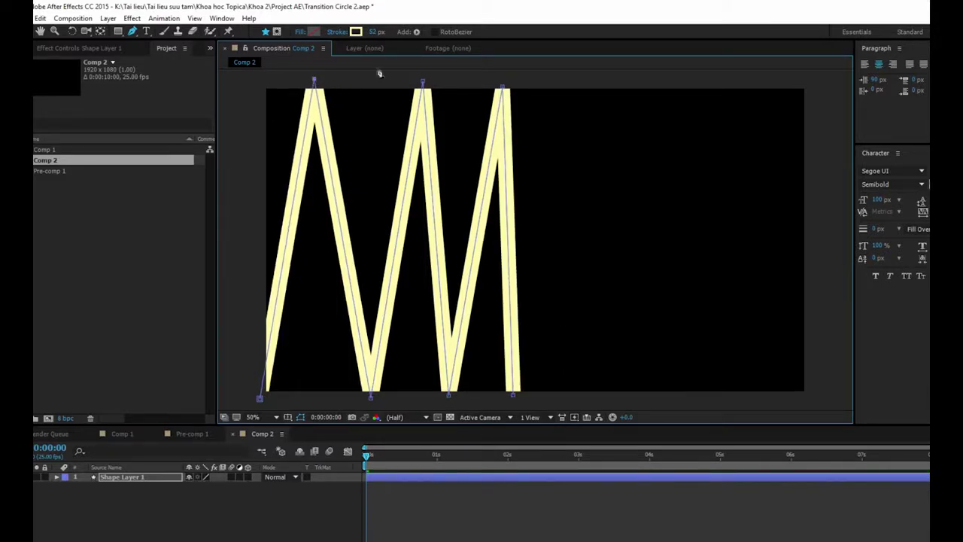
left_click_drag(423, 82, 425, 83)
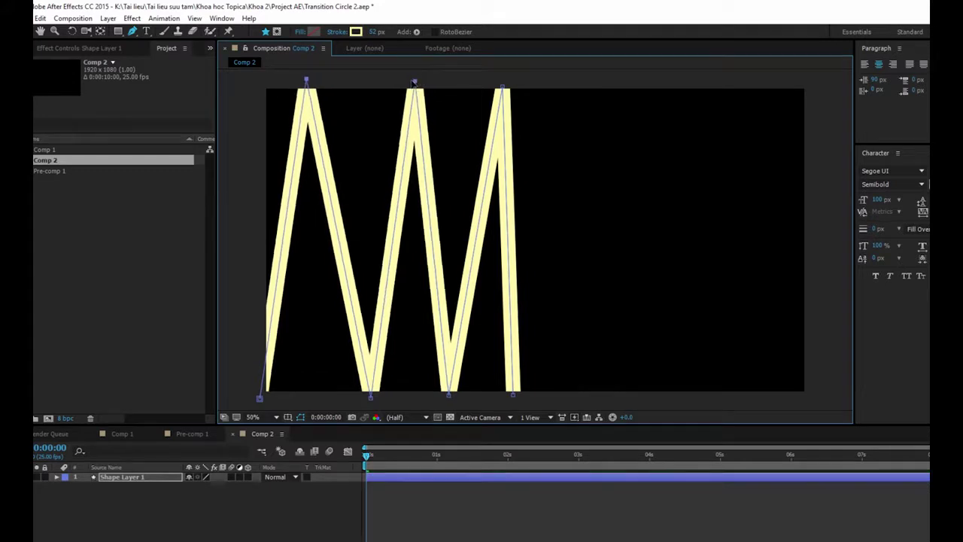
left_click_drag(424, 82, 423, 83)
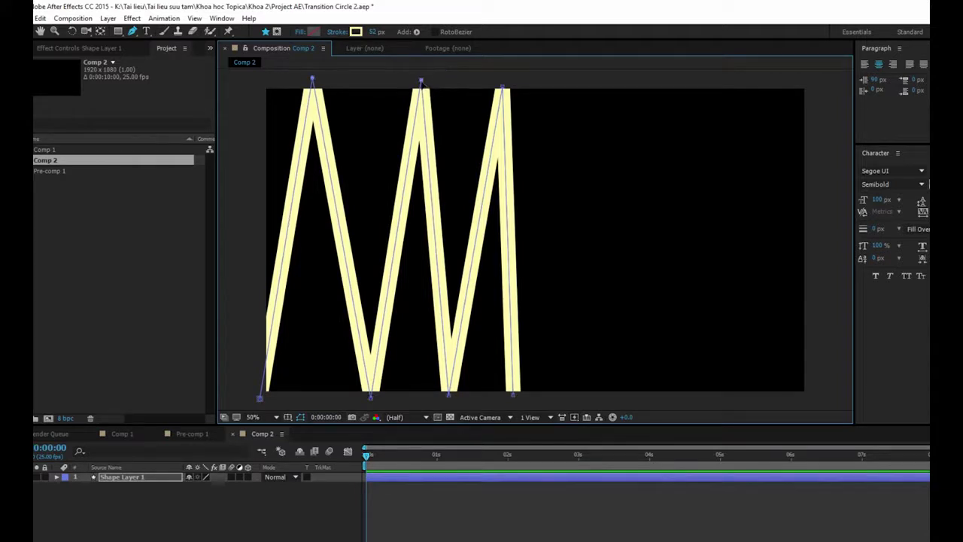
key("ctrl")
left_click_drag(421, 82, 414, 81)
left_click_drag(502, 87, 489, 90)
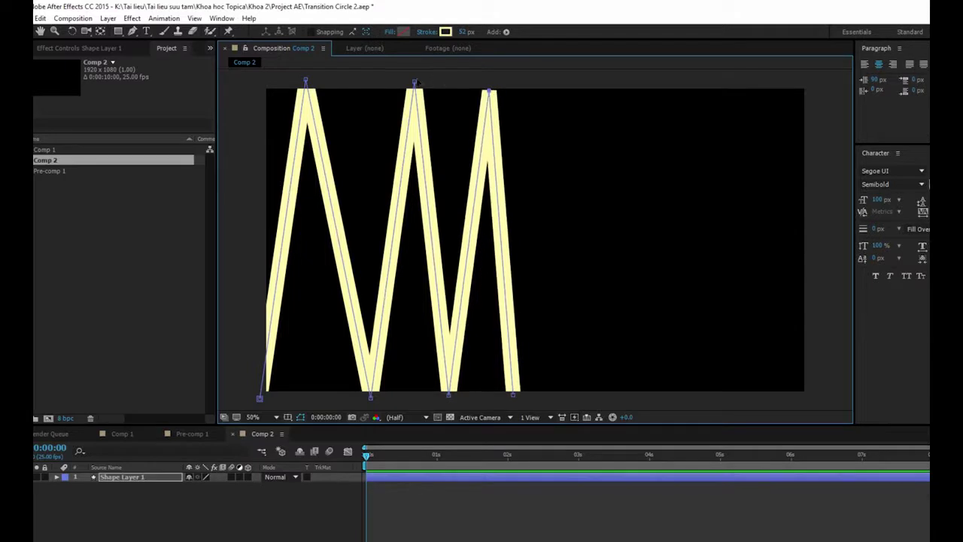
left_click_drag(414, 81, 405, 85)
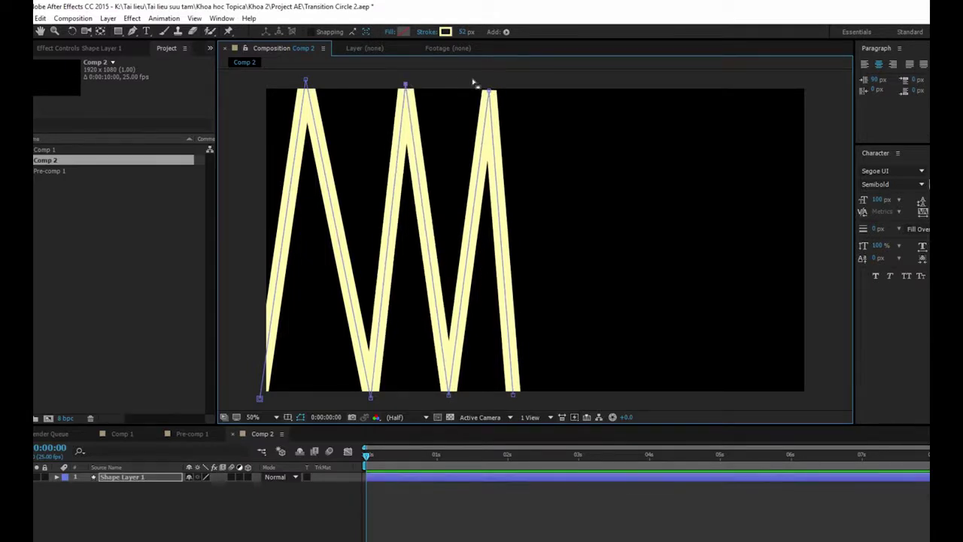
left_click_drag(490, 91, 484, 87)
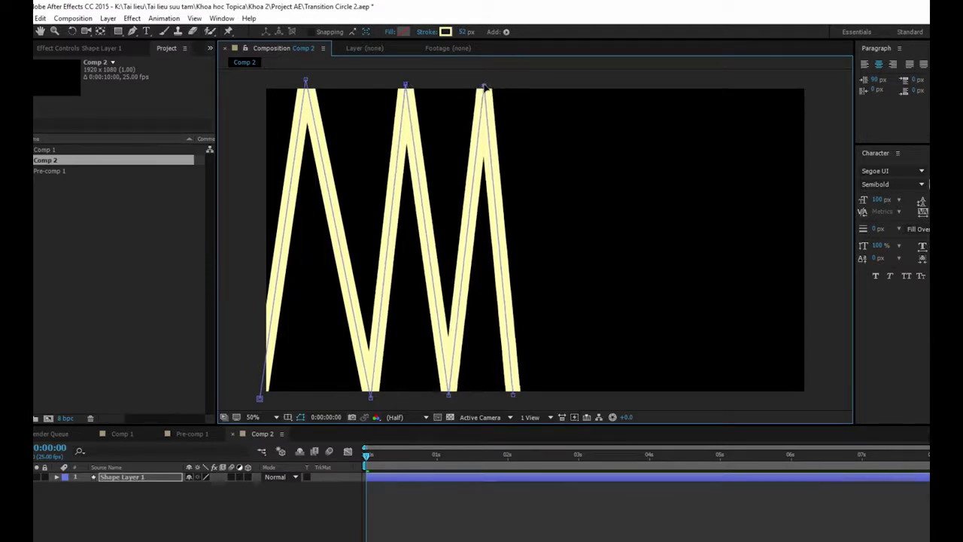
left_click(413, 517)
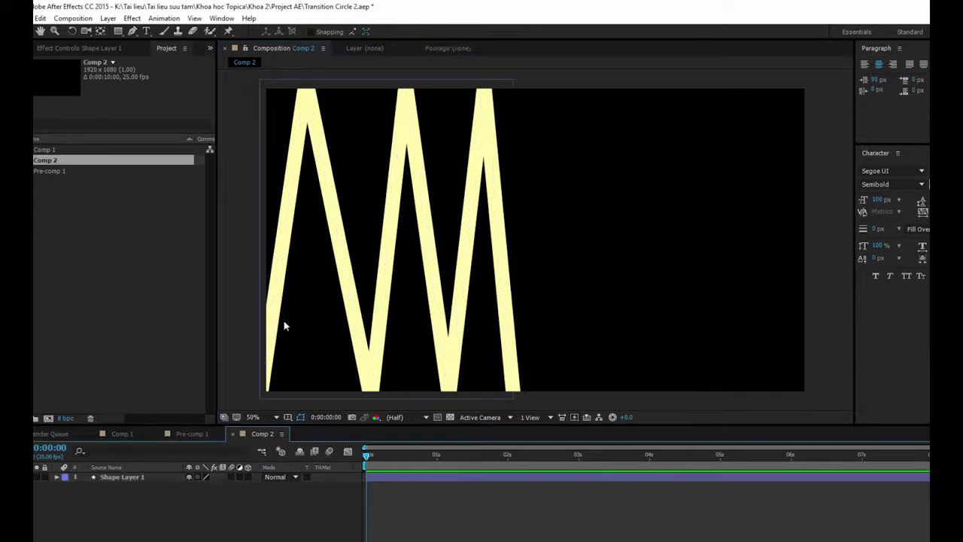
left_click(316, 113)
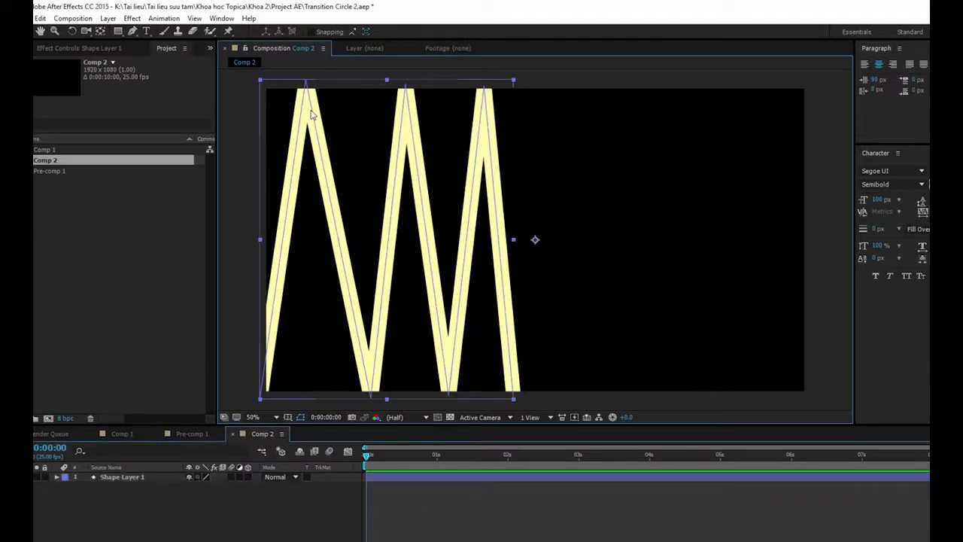
left_click(140, 532)
left_click(56, 477)
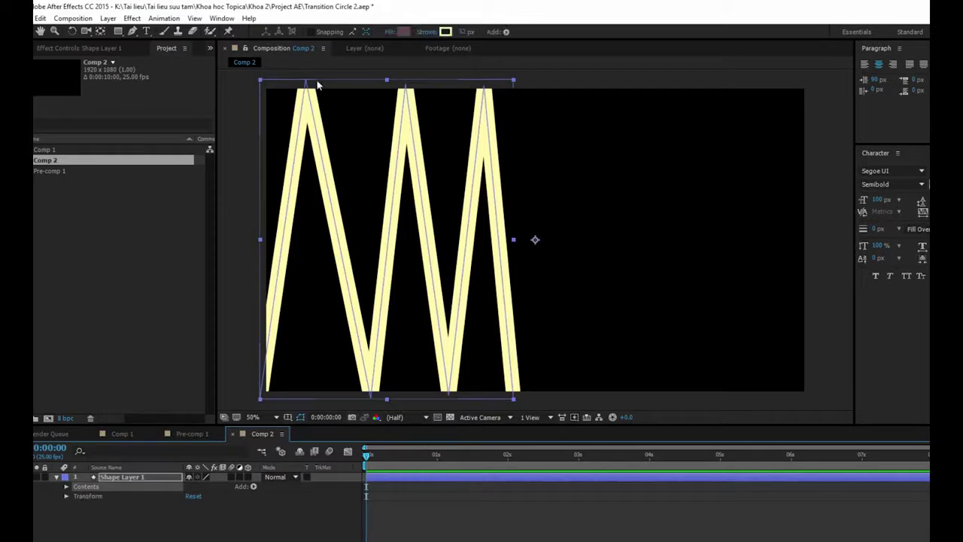
left_click(66, 487)
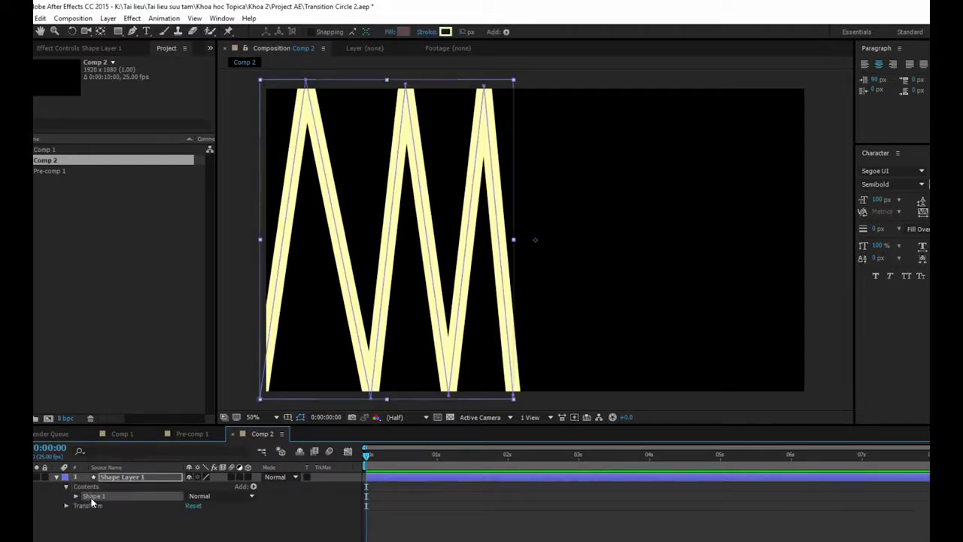
left_click(76, 497)
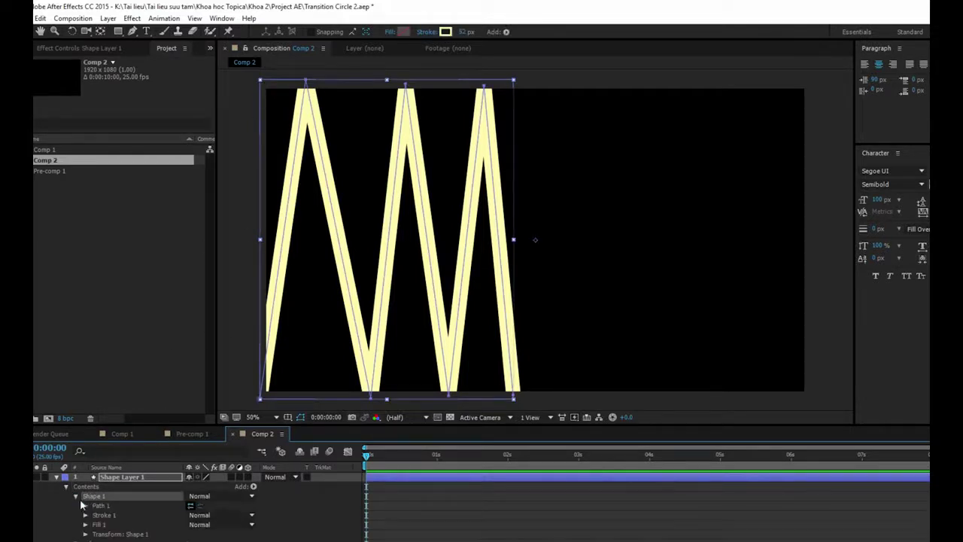
left_click(102, 516)
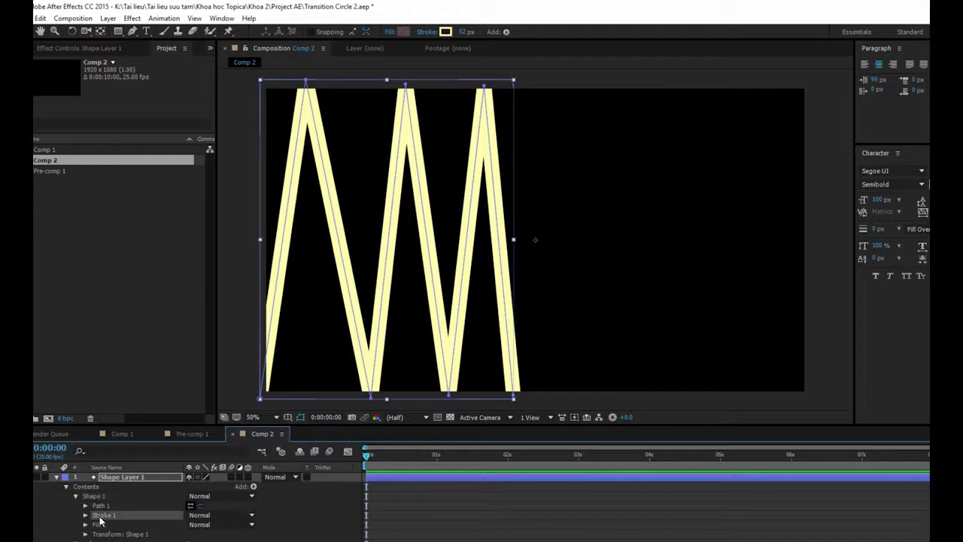
left_click(261, 84)
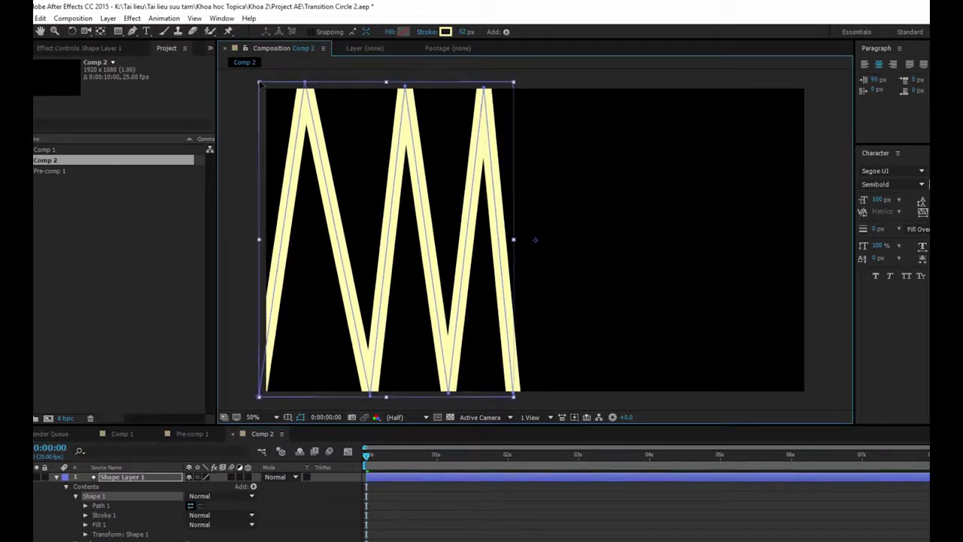
left_click(54, 482)
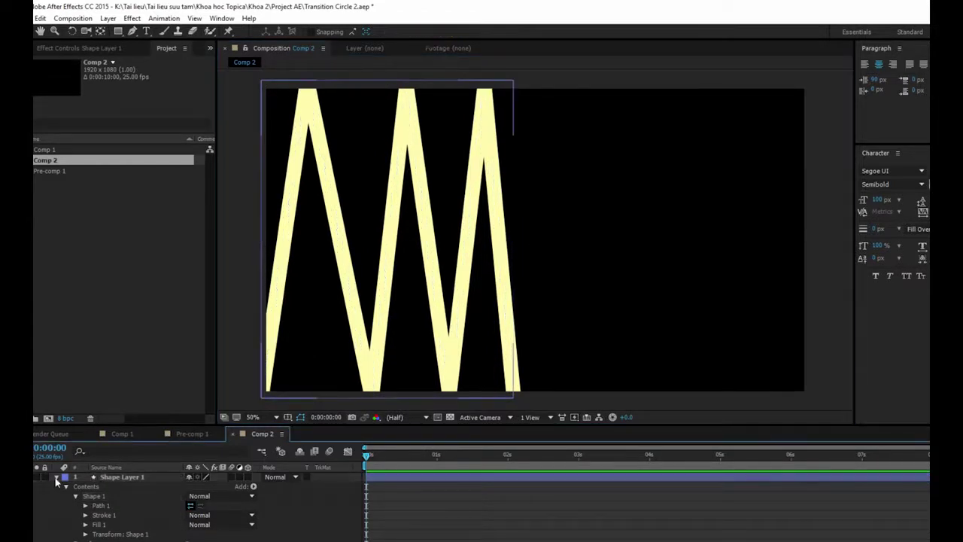
left_click(58, 479)
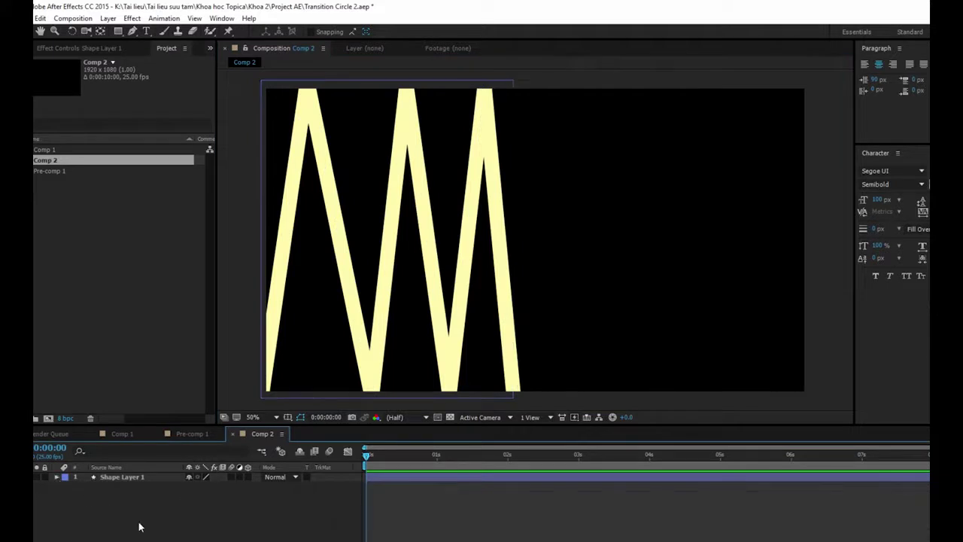
Step: Select Shape Layer 1 and expand Contents to show Shape 1's Path 1, Stroke 1 and Fill 1
left_click(142, 480)
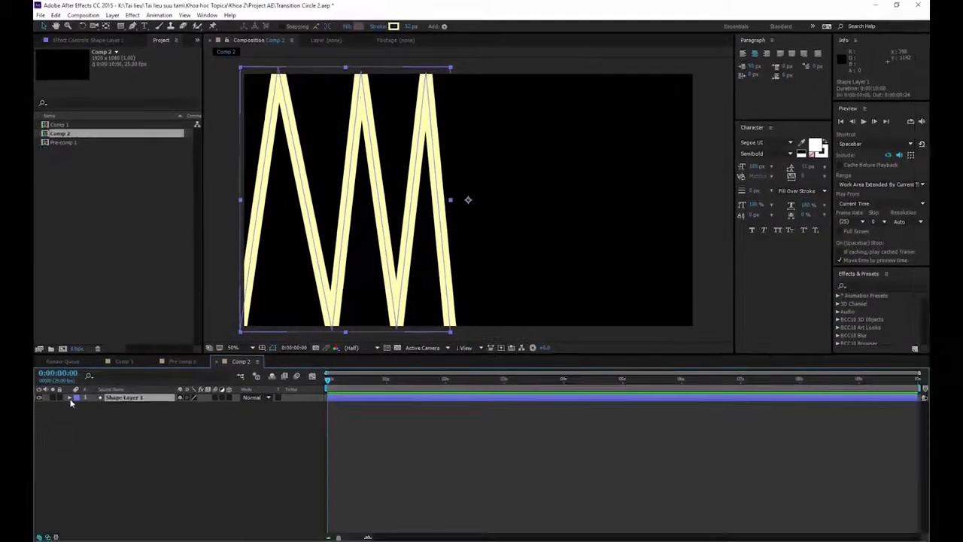
left_click(69, 398)
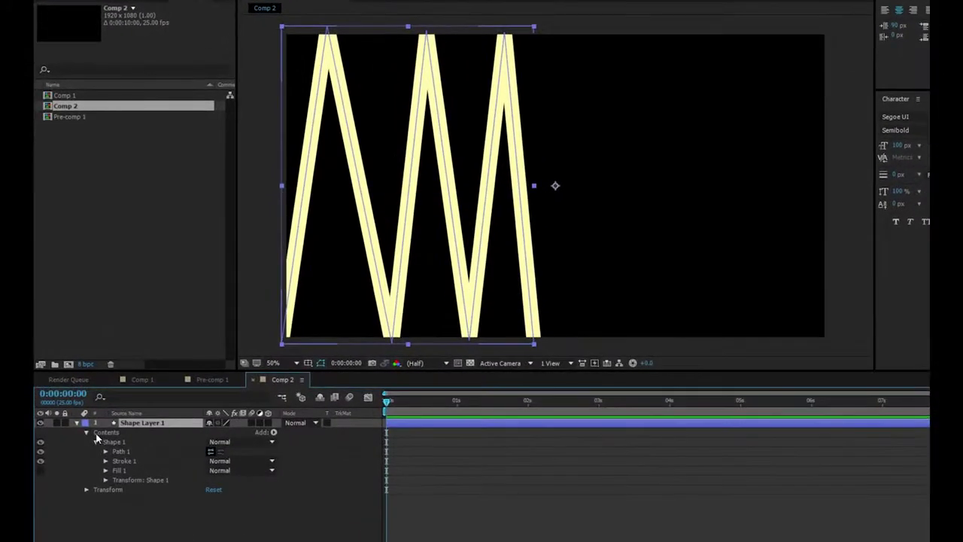
left_click(273, 433)
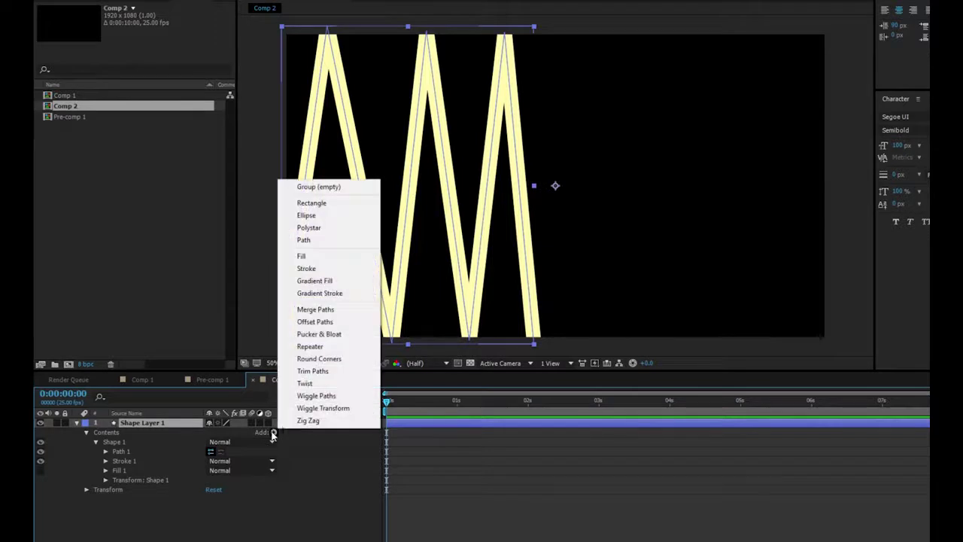
Step: Add Trim Paths 1 to the zigzag and scrub its End value to test, ending near 100%
left_click(332, 372)
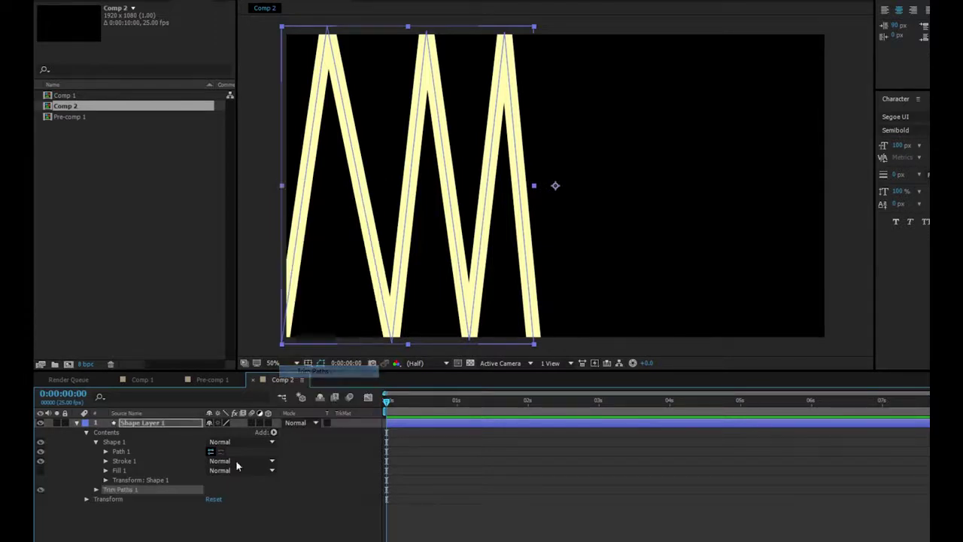
left_click(96, 490)
left_click(282, 505)
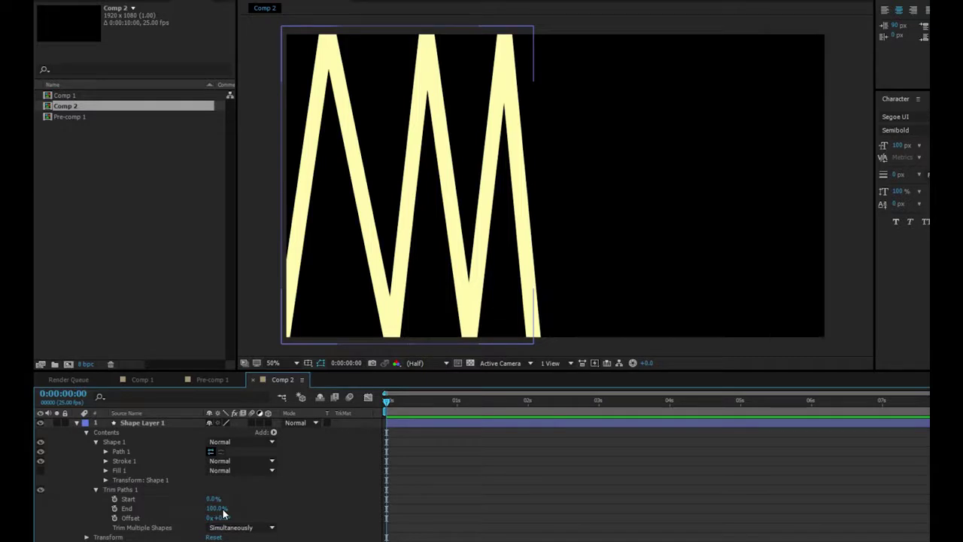
left_click_drag(223, 513, 154, 521)
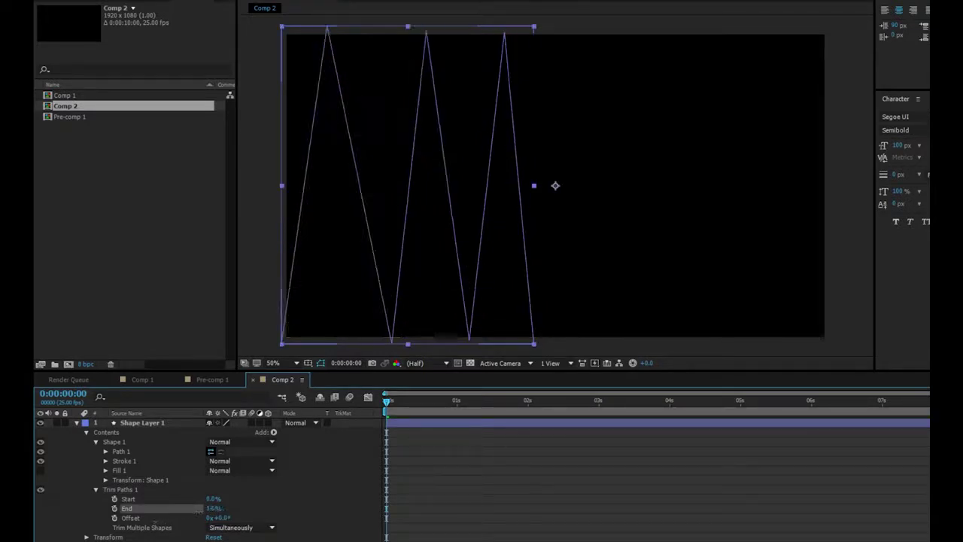
left_click_drag(154, 521, 210, 527)
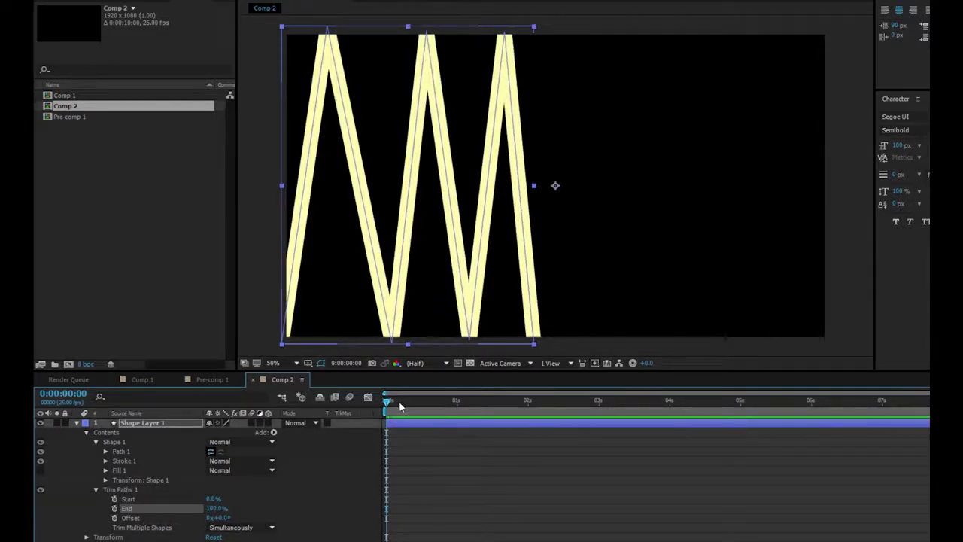
Step: Keyframe Trim Paths End at 100% at 0:00:00:15 and 0% at frame 0
key(";")
key("equal")
key("space")
key("Page_Down")
key("Page_Down")
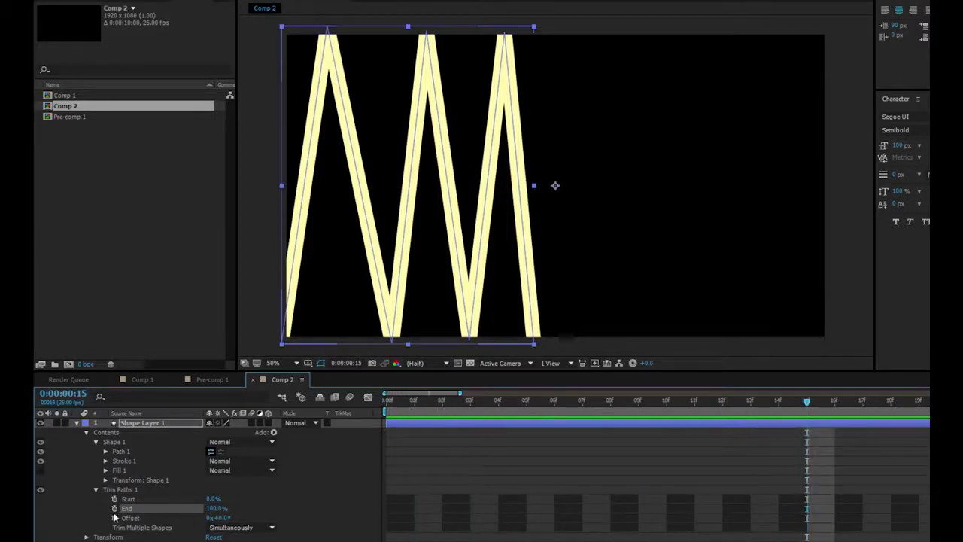
left_click(115, 508)
left_click_drag(468, 400, 386, 400)
left_click(216, 508)
type("0")
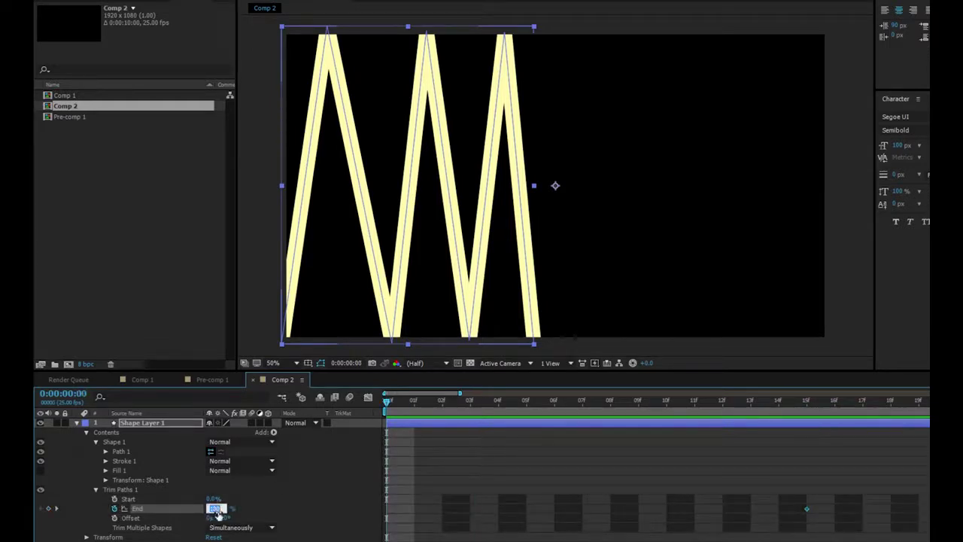
key("Return")
Step: Preview the zigzag drawing on twice, then return to the first frame
key("space")
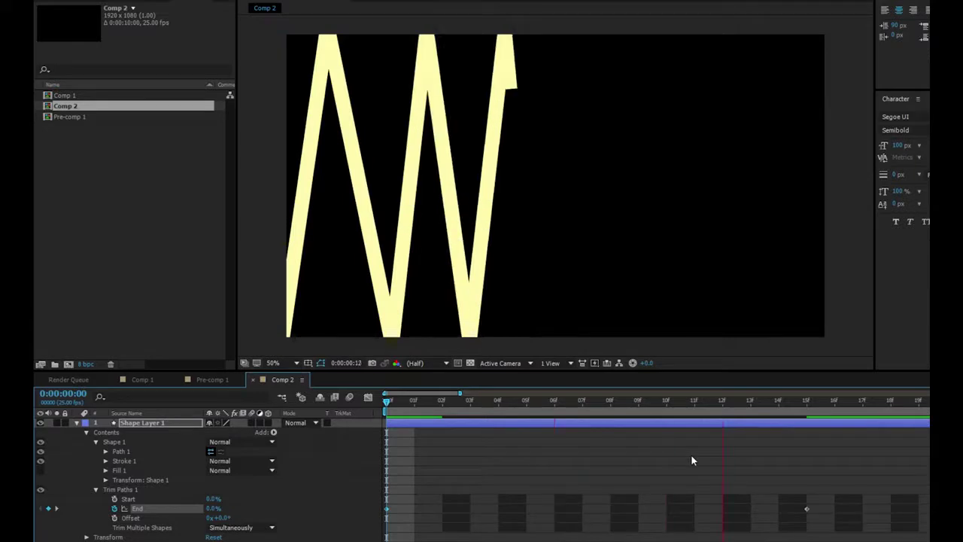
key("space")
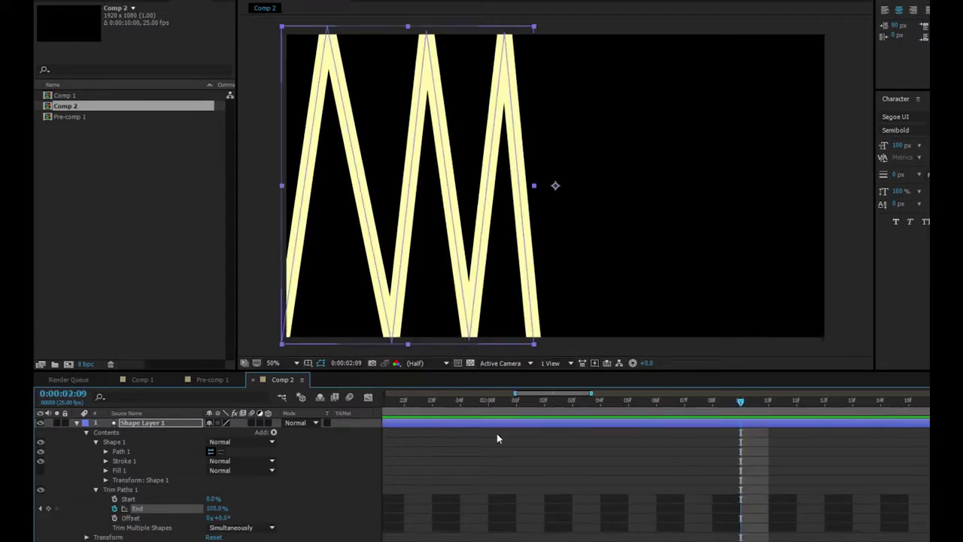
key("space")
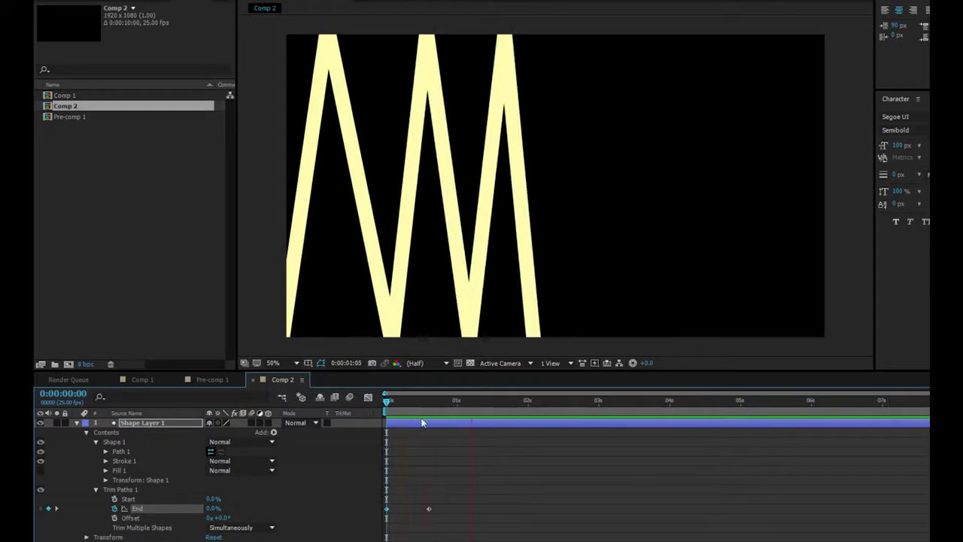
key("space")
left_click_drag(409, 400, 378, 410)
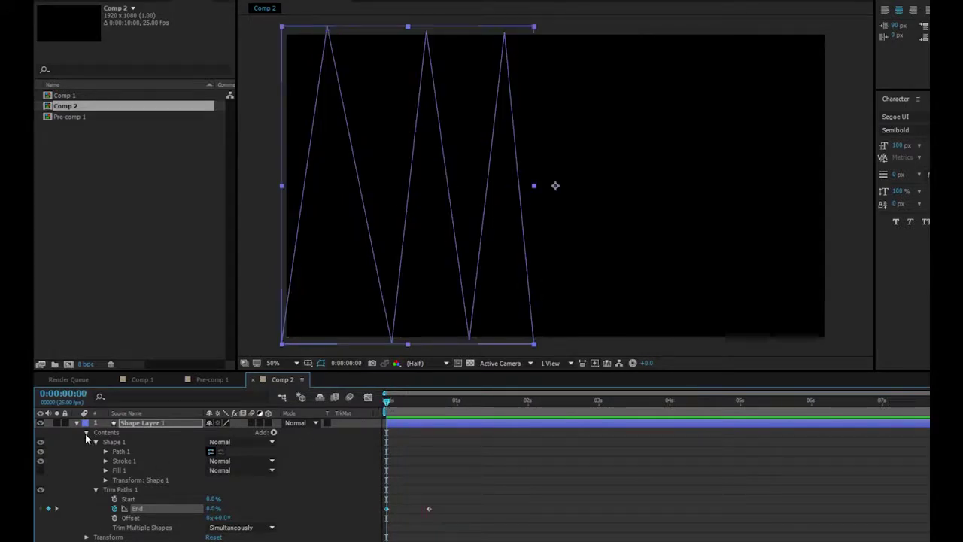
Step: Duplicate the zigzag as Shape Layer 2 in place and reveal only its Rotation property
left_click(87, 433)
left_click(76, 423)
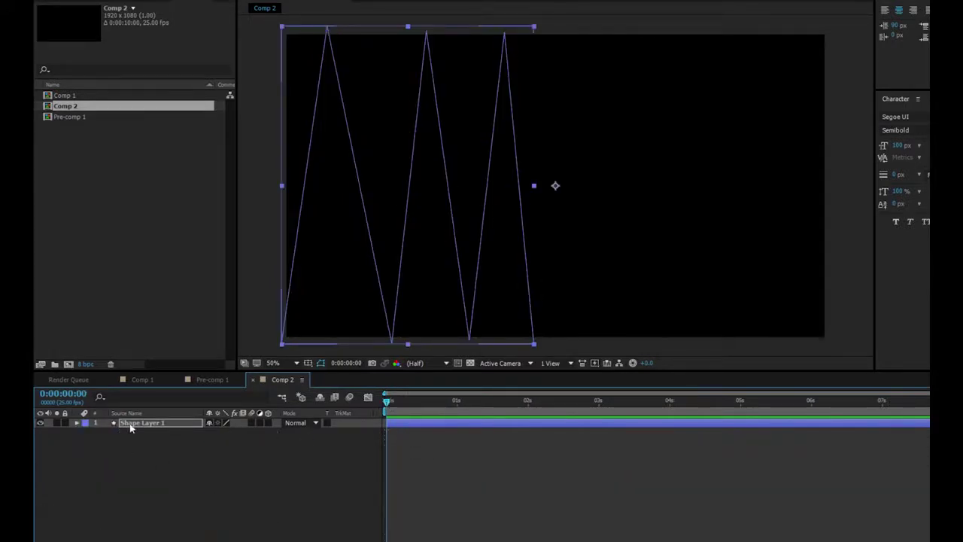
key("ctrl+d")
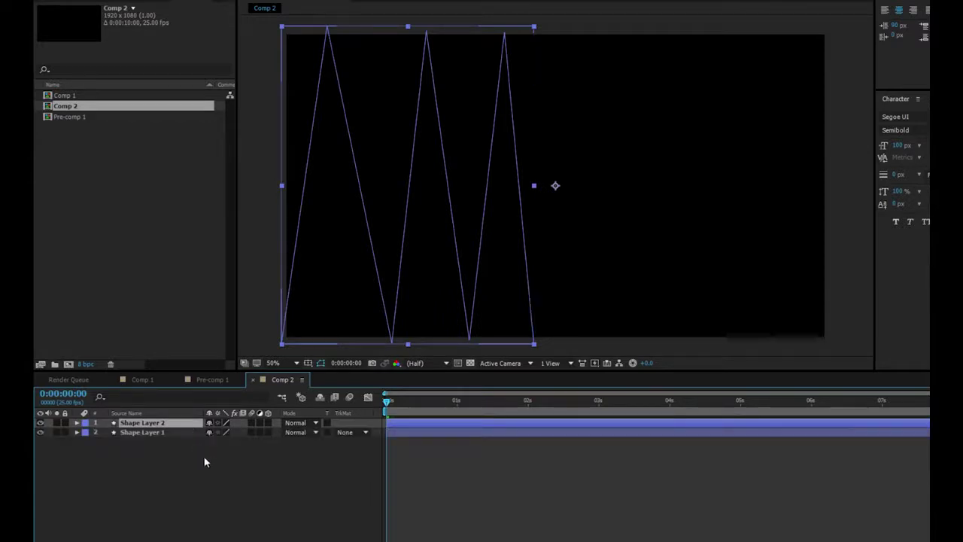
left_click(458, 142)
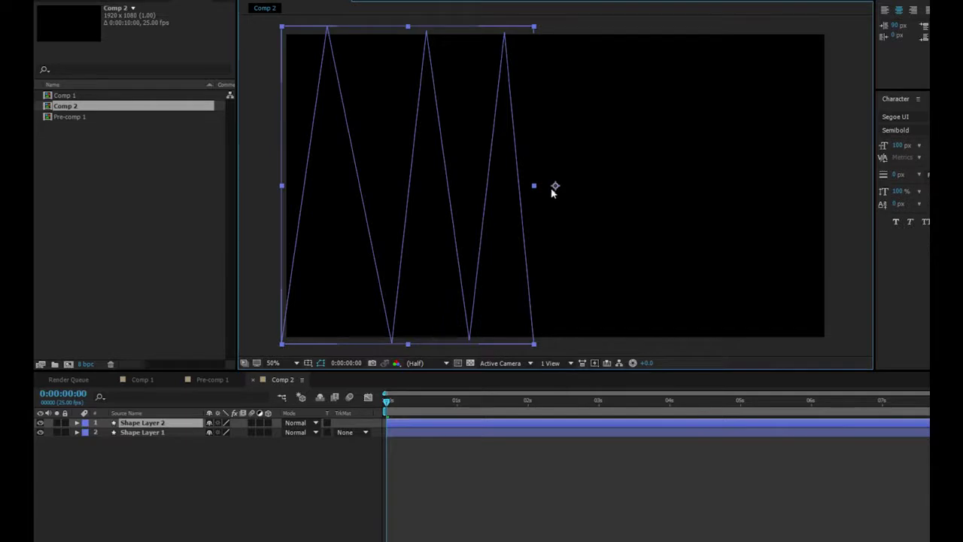
left_click_drag(555, 186, 484, 187)
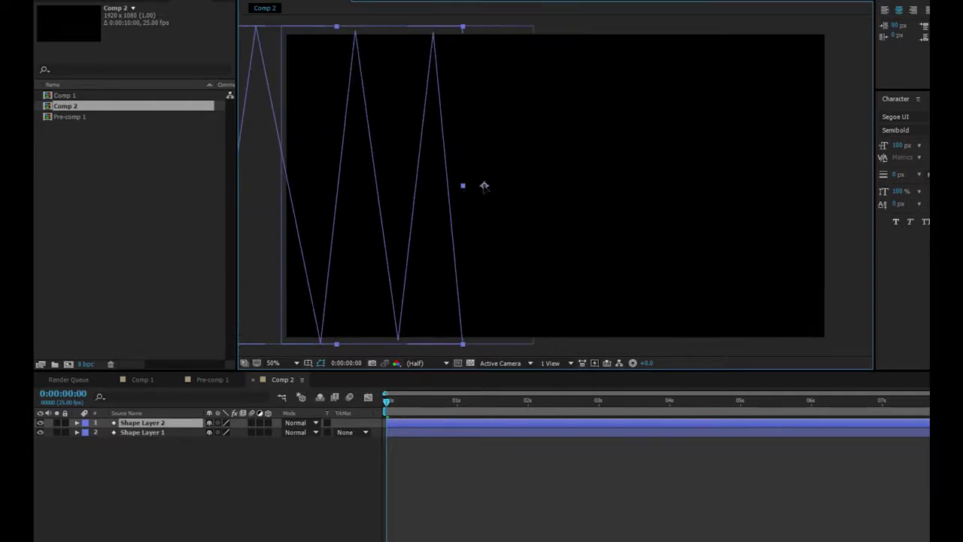
key("ctrl+z")
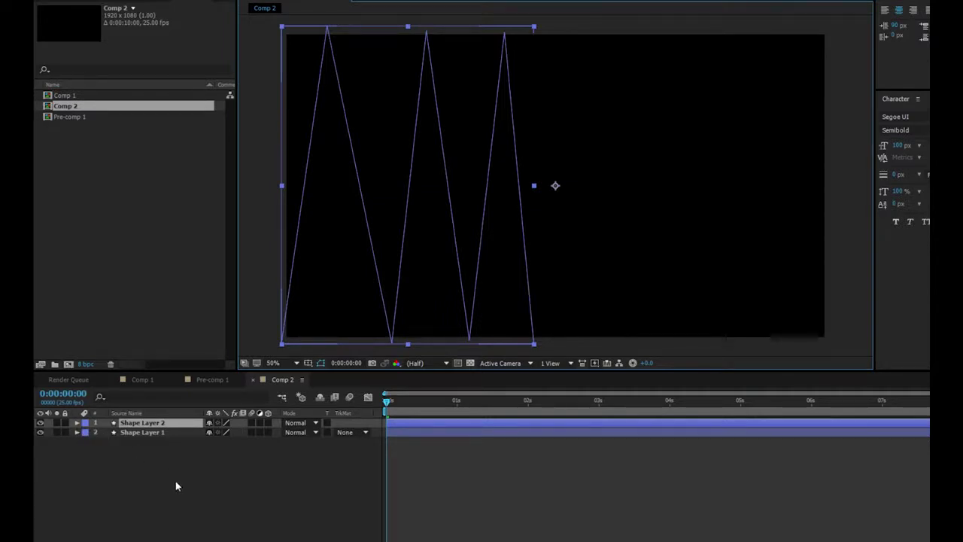
key("r")
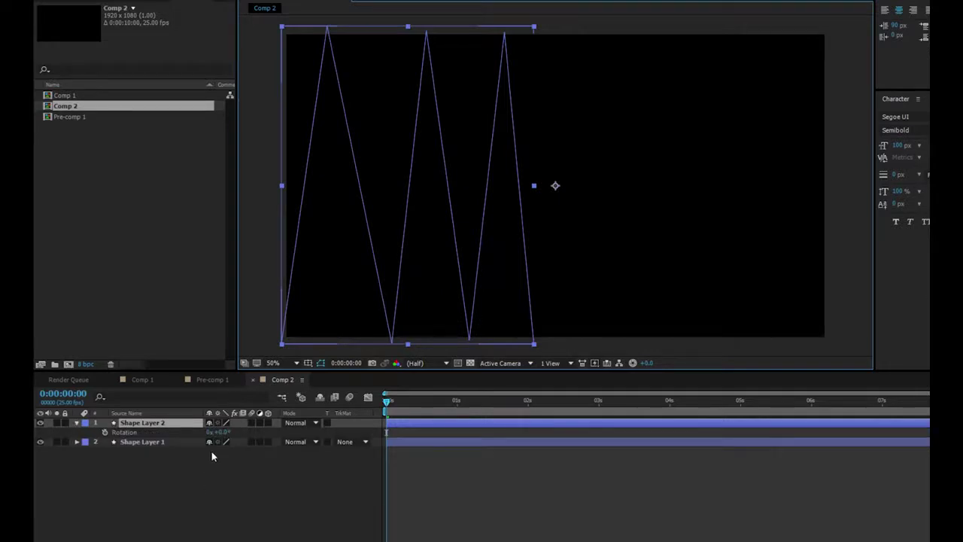
Step: Rotate Shape Layer 2 by 180° so its zigzag mirrors the first, then scrub to check
left_click(223, 432)
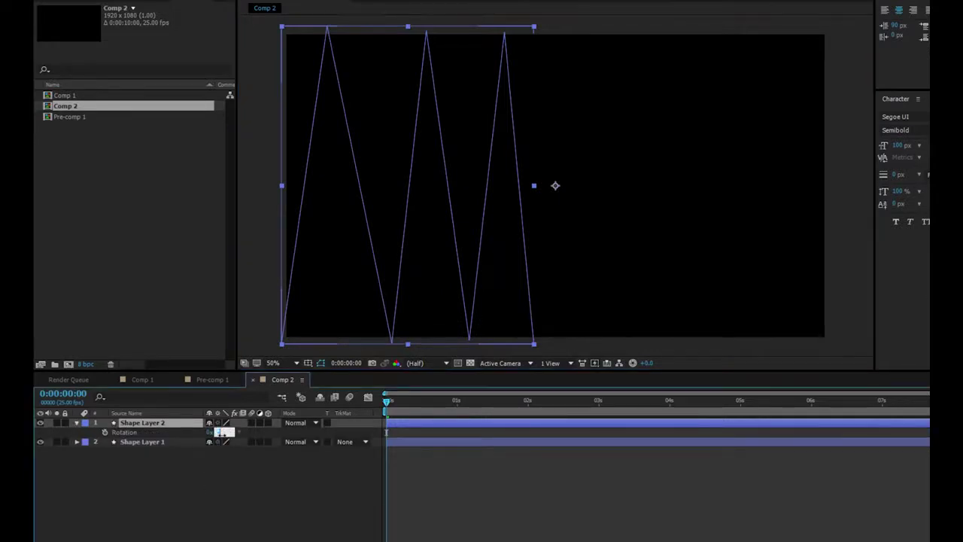
type("180")
key("Return")
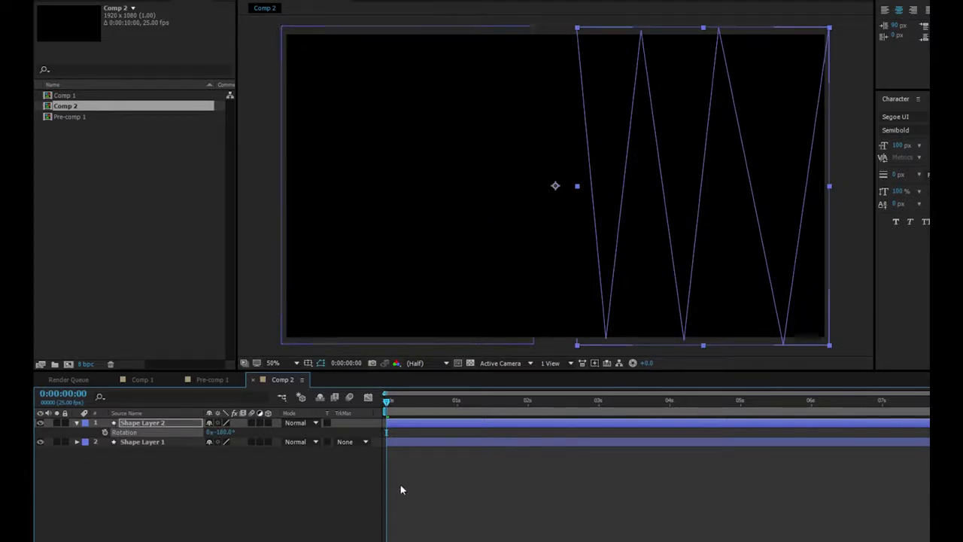
left_click_drag(392, 404, 449, 412)
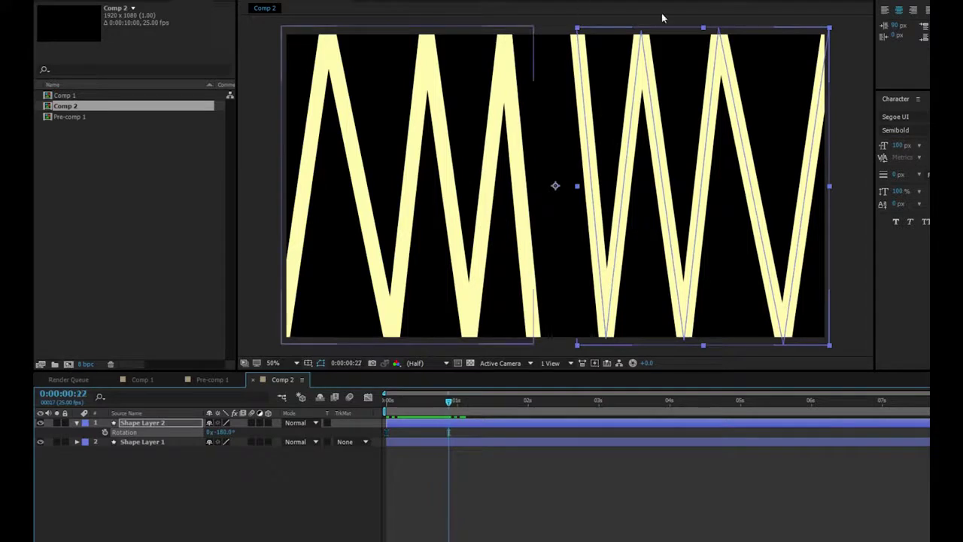
left_click(167, 450)
left_click(147, 425)
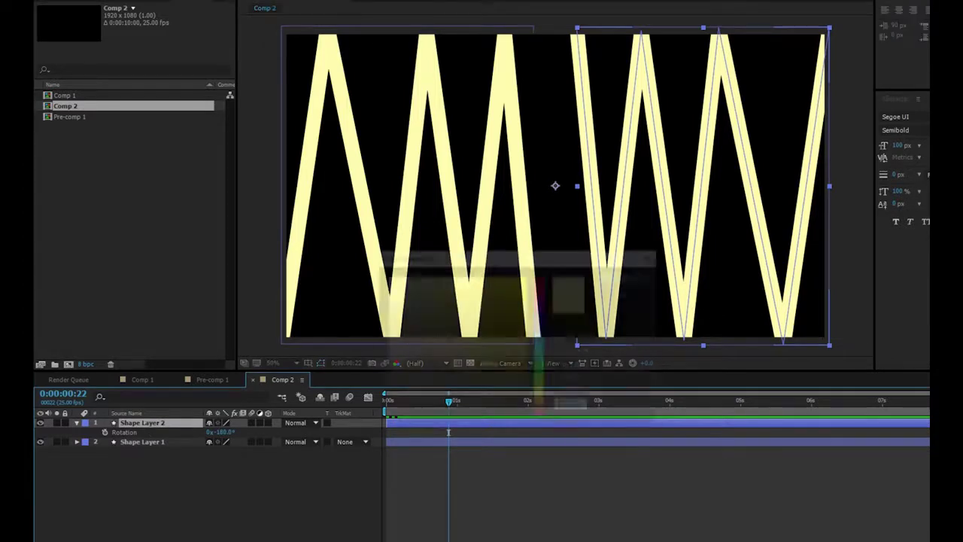
Step: Change Shape Layer 2's stroke to mint ACFFE7 and scrub to preview both zigzags drawing on
left_click_drag(539, 404, 539, 352)
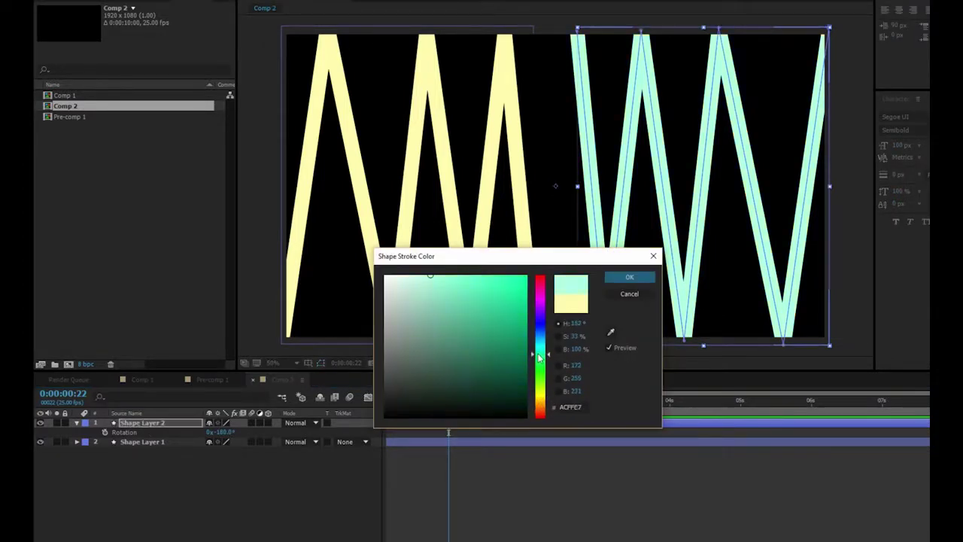
left_click(618, 278)
left_click(428, 494)
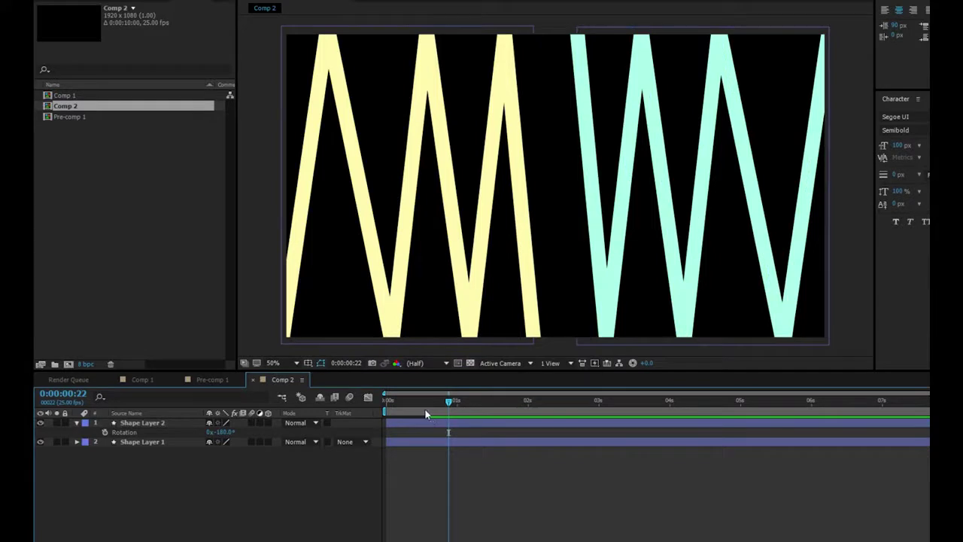
left_click_drag(384, 410, 448, 410)
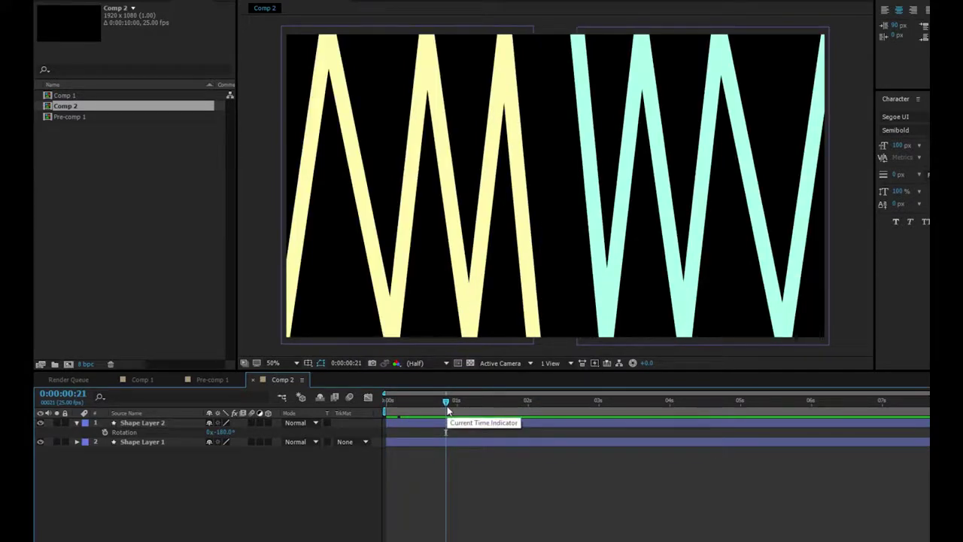
mouse_move(433, 409)
left_mouse_down()
mouse_move(392, 422)
mouse_move(440, 421)
left_mouse_up()
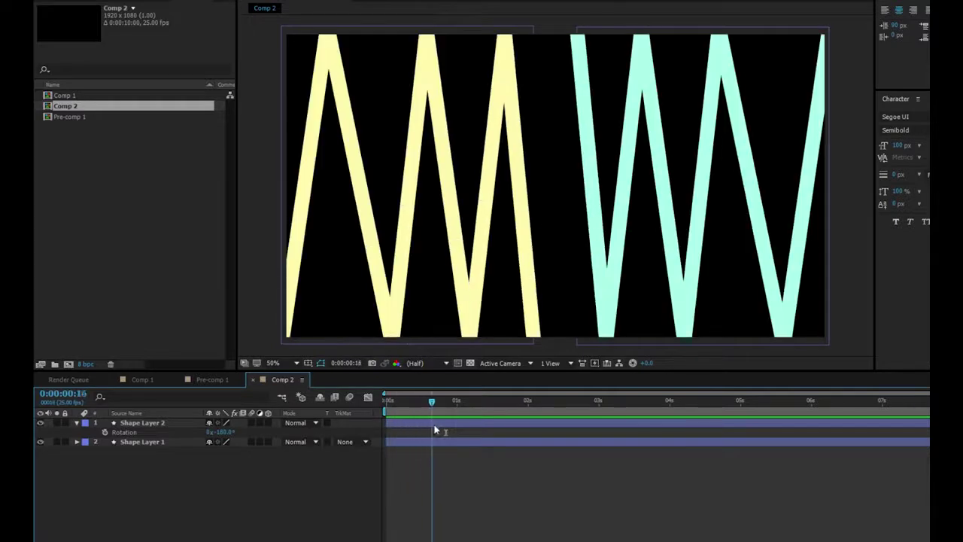
Step: Collapse Shape Layer 2 and twirl open Shape Layer 1's Contents > Shape 1 > Stroke 1
left_click(77, 422)
left_click(150, 433)
left_click(77, 433)
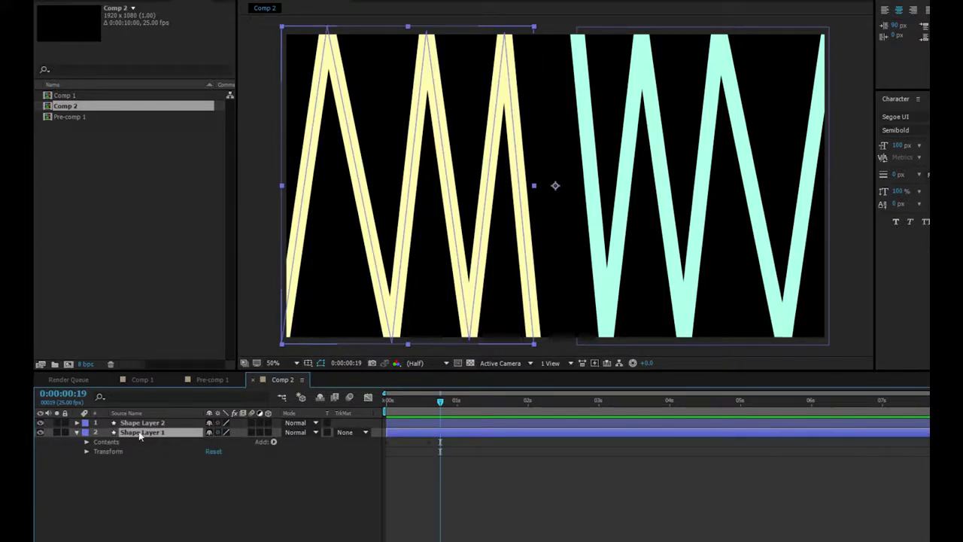
left_click(86, 444)
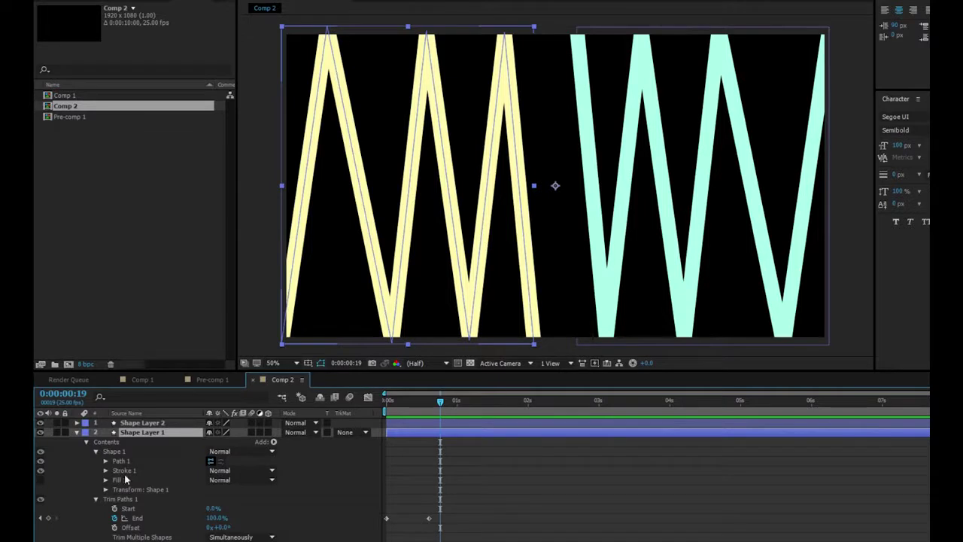
left_click(387, 399)
key("space")
key("space")
left_click(106, 470)
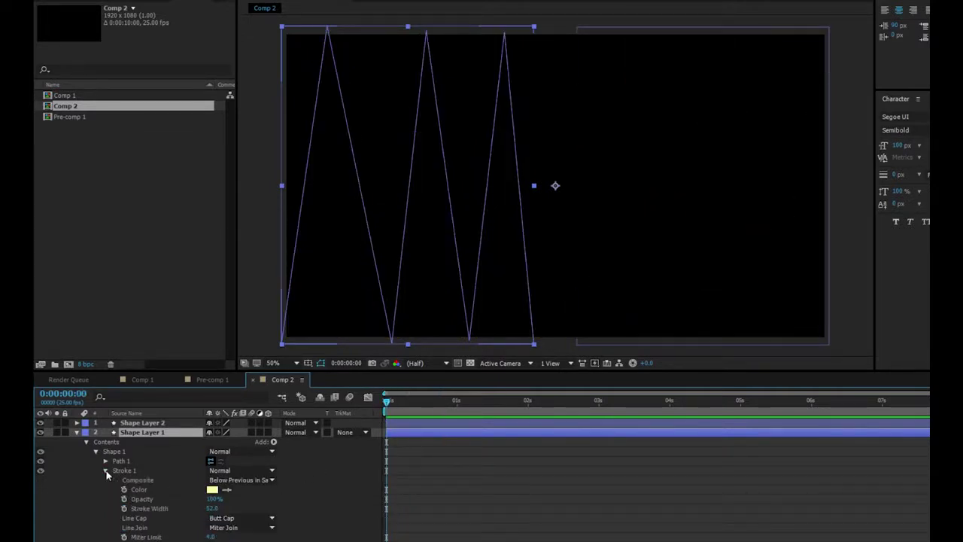
Step: Scrub the draw-on animation to near frame 18, zoom the timeline in, and preview it
left_click_drag(391, 411, 434, 410)
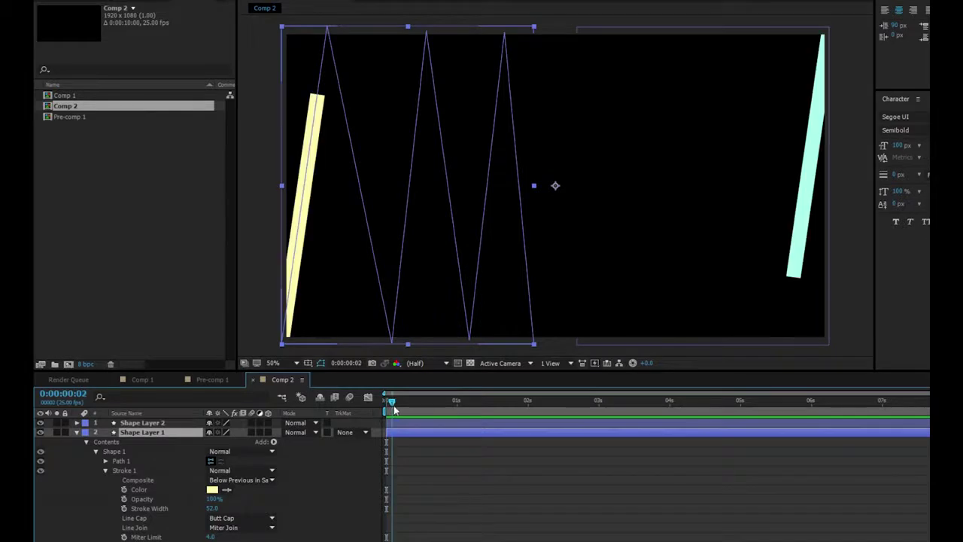
left_click(482, 401)
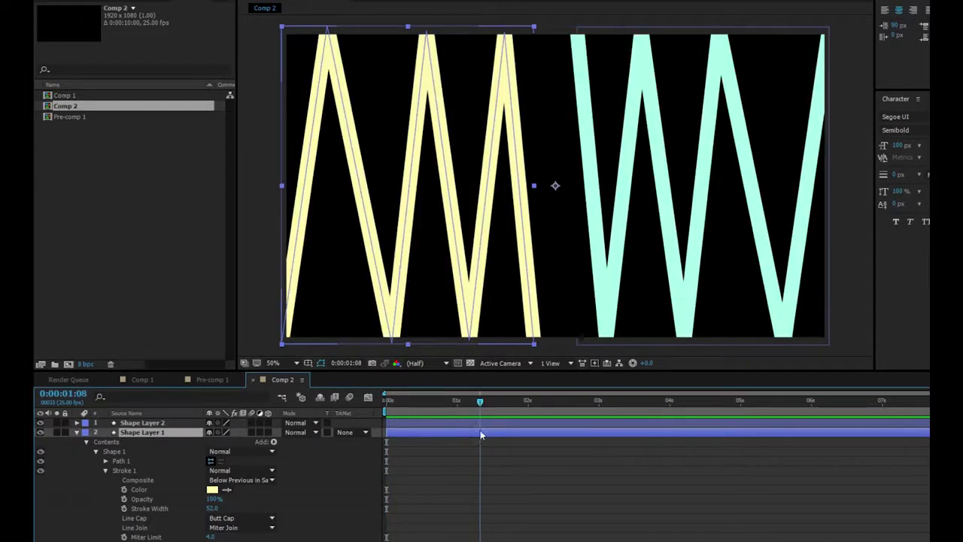
scroll(548, 495, "down", 1)
scroll(466, 451, "down", 3)
left_click(438, 401)
key("equal")
key("equal")
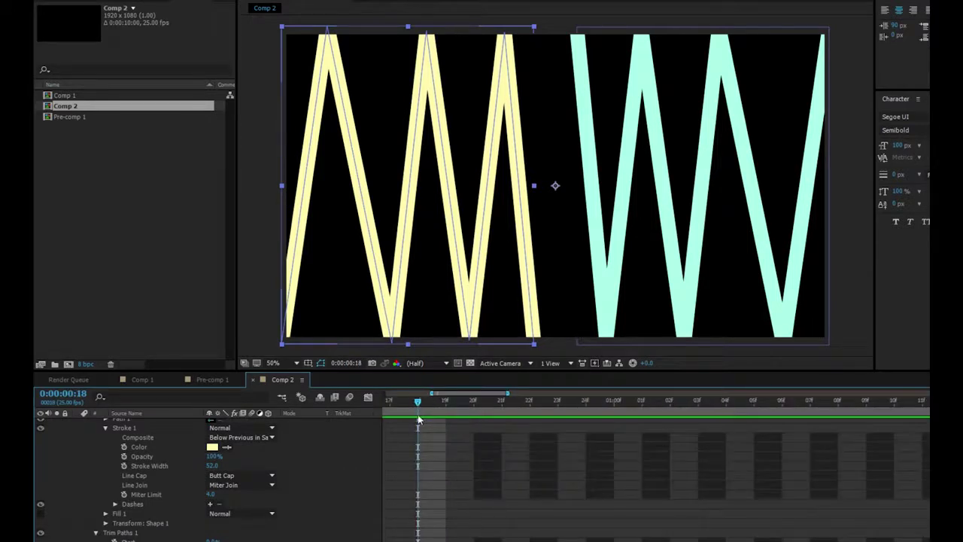
key("space")
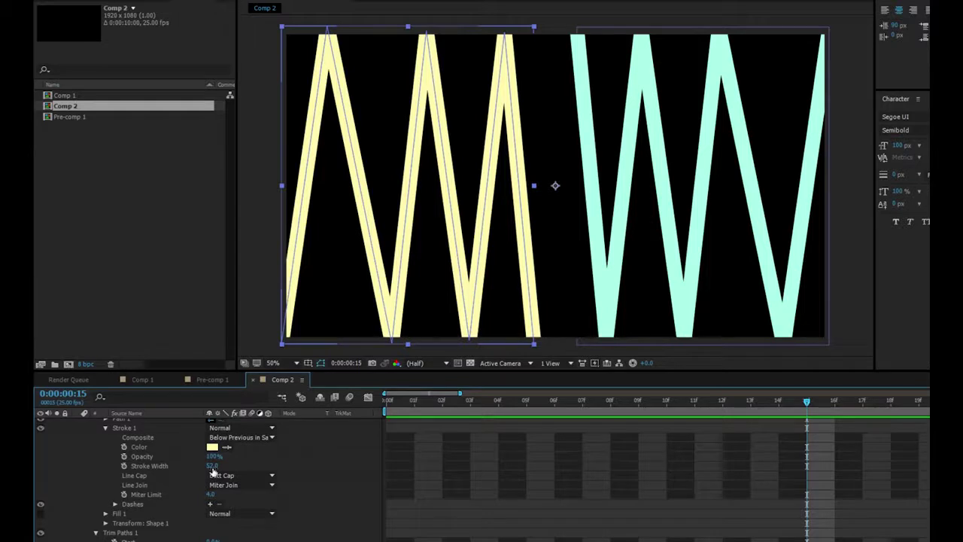
Step: Keyframe Shape Layer 1's Stroke Width at 397 on frame 15 and a thin starting width on frame 0
mouse_move(213, 466)
left_mouse_down()
mouse_move(418, 477)
mouse_move(404, 481)
left_mouse_up()
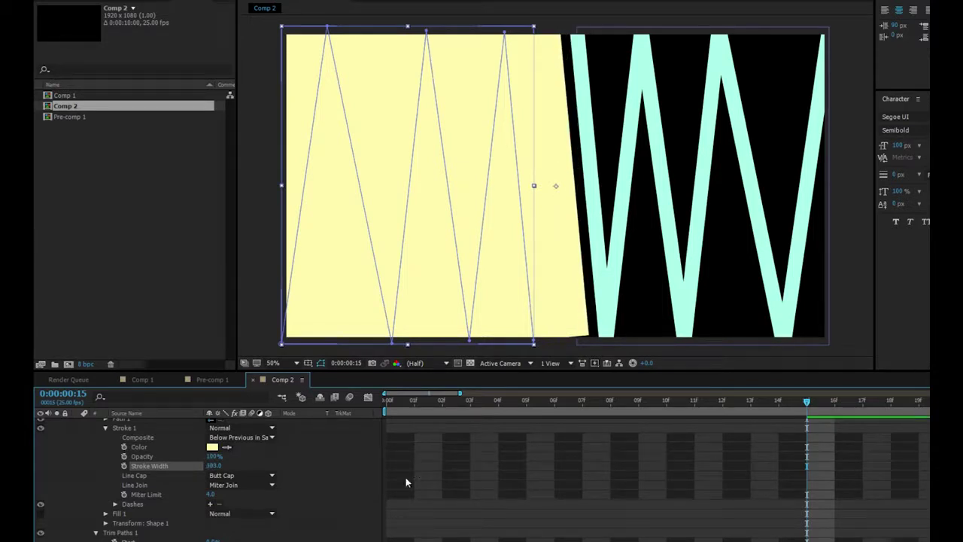
left_click(124, 466)
left_click_drag(429, 404, 380, 406)
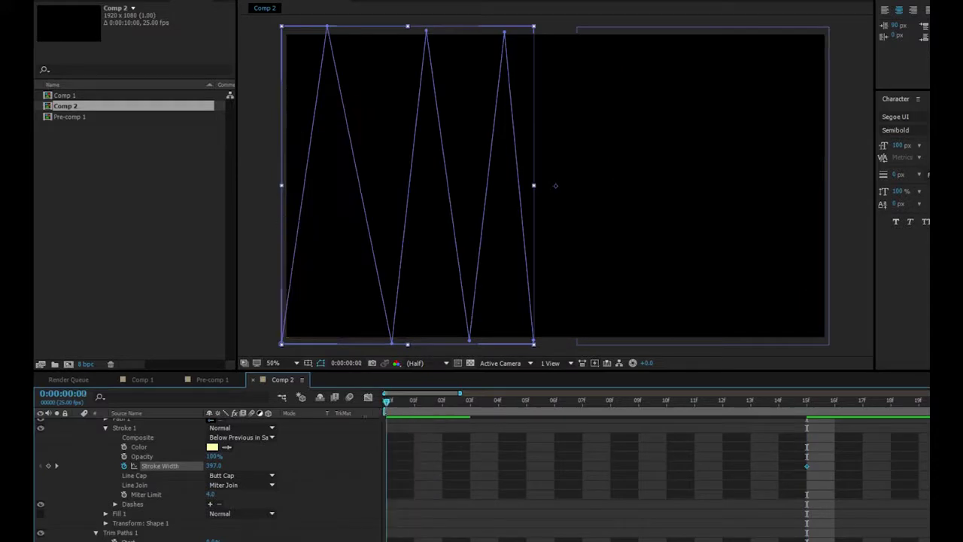
left_click(216, 466)
type("12")
key("Return")
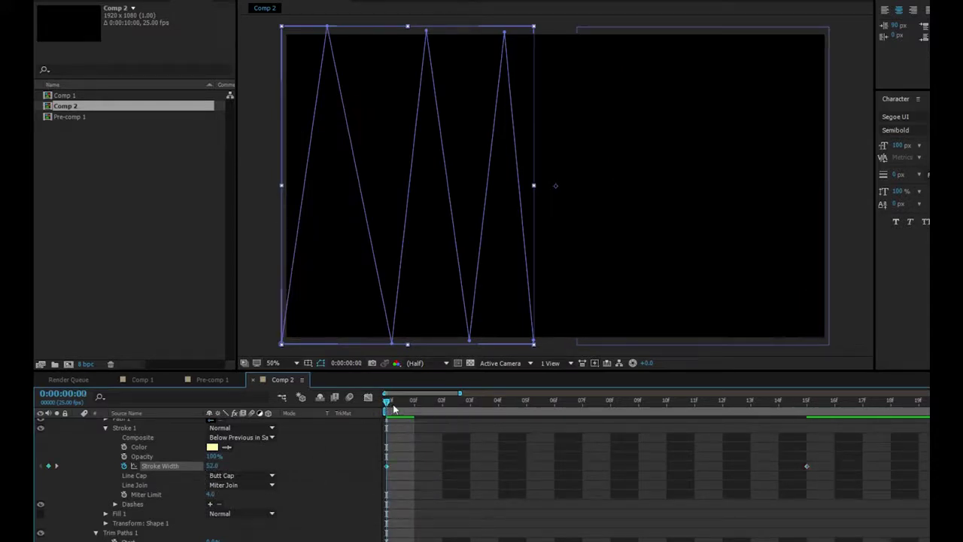
Step: Scrub through early, middle and late frames to check the yellow stroke thickening
left_click_drag(387, 407, 467, 419)
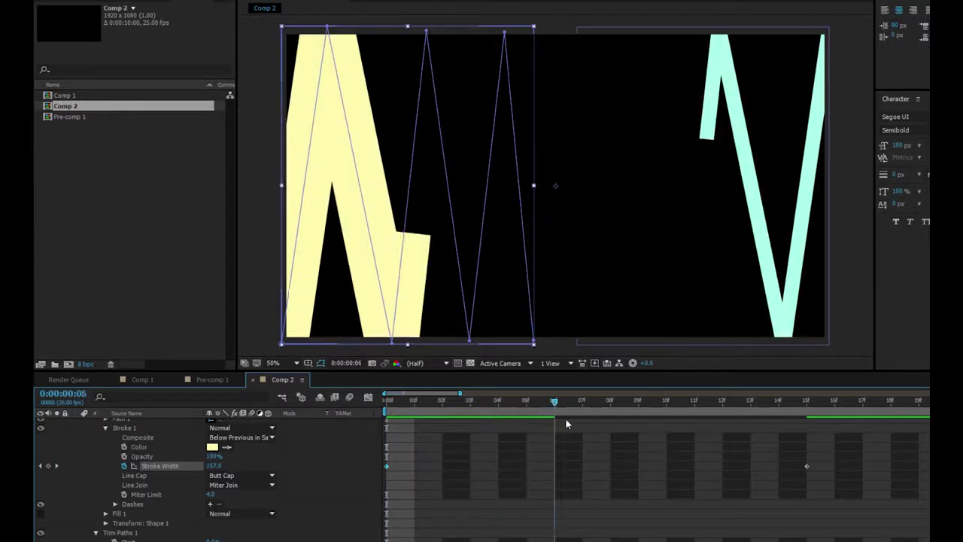
left_click_drag(467, 419, 784, 422)
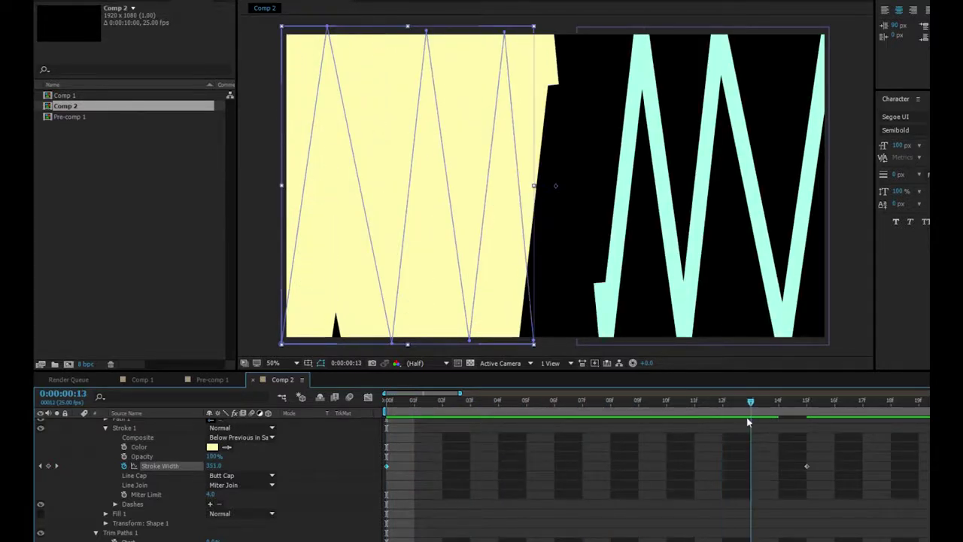
mouse_move(803, 427)
left_mouse_down()
mouse_move(835, 430)
mouse_move(417, 451)
mouse_move(349, 443)
left_mouse_up()
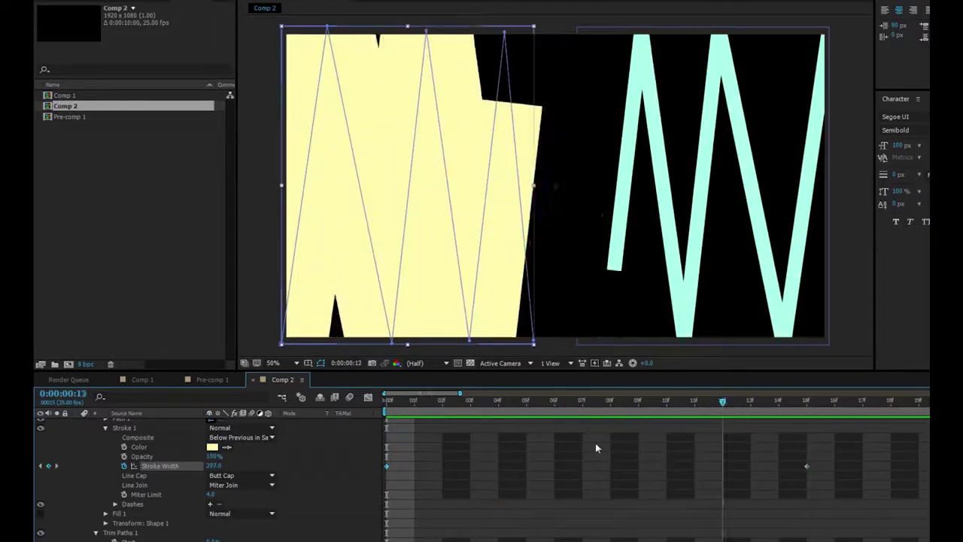
scroll(174, 479, "up", 3)
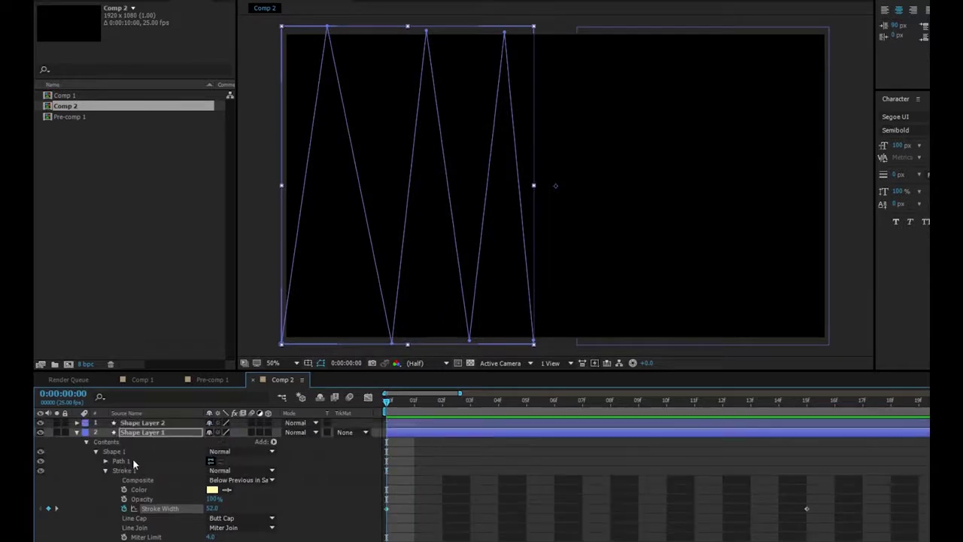
Step: Twirl open Shape Layer 2's Contents > Shape 1 > Stroke 1 to reveal the mint Stroke Width of 52.0
left_click(78, 424)
left_click(87, 433)
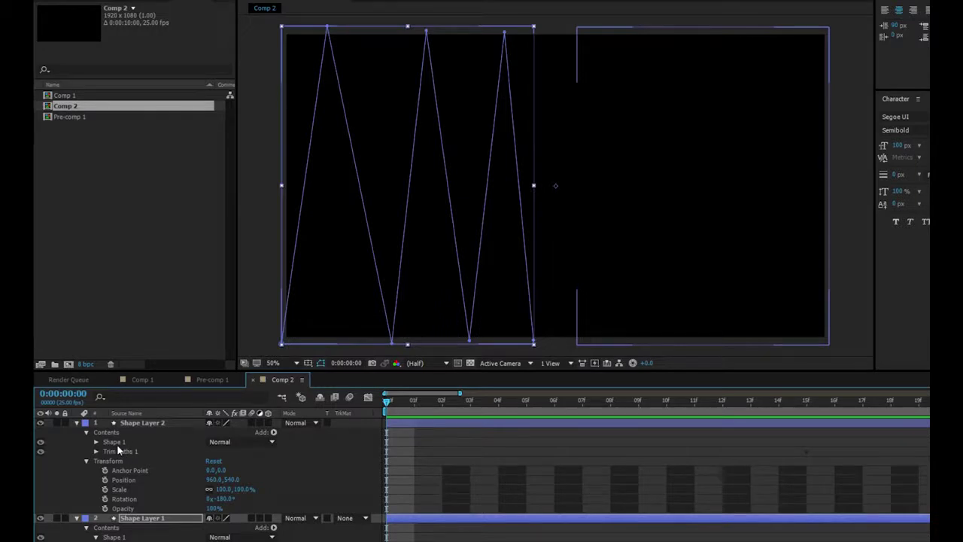
left_click(95, 442)
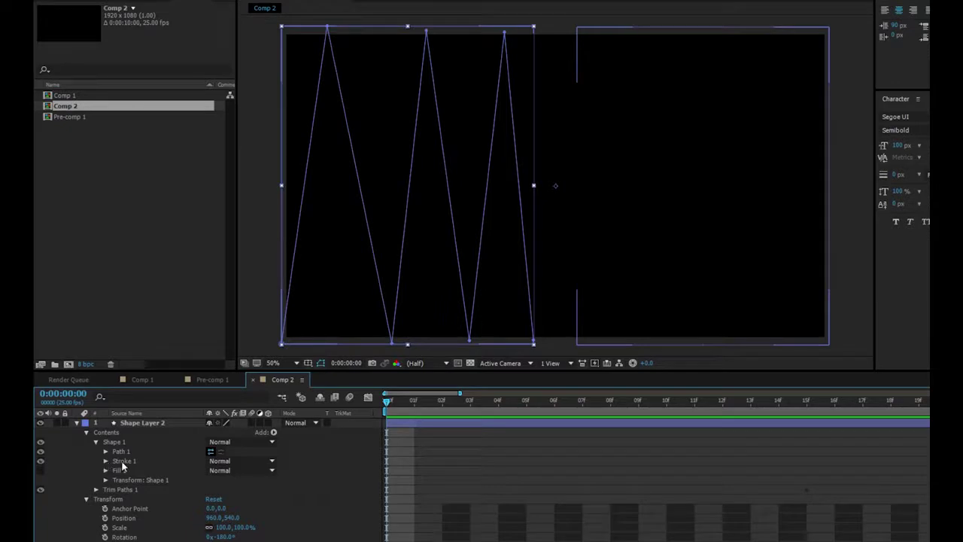
left_click(273, 432)
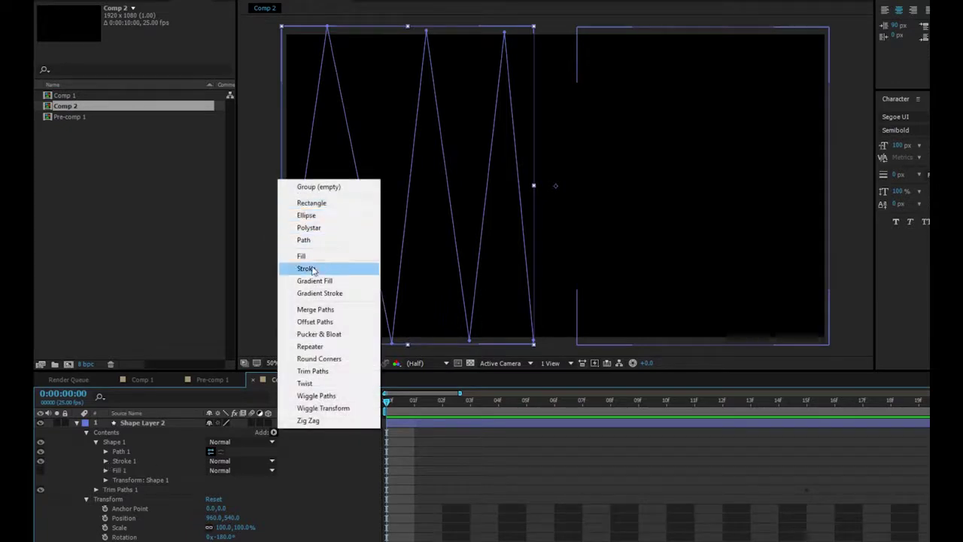
key("Escape")
left_click(106, 461)
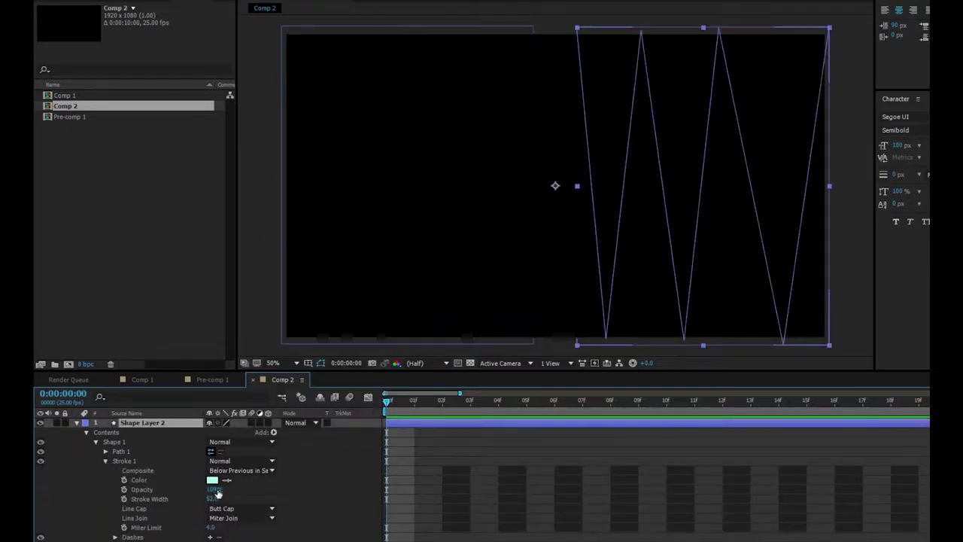
Step: Keyframe the mint Stroke Width from 52 at frame 0 to 472 at frame 15, then preview
left_click(124, 498)
left_click_drag(659, 403, 807, 402)
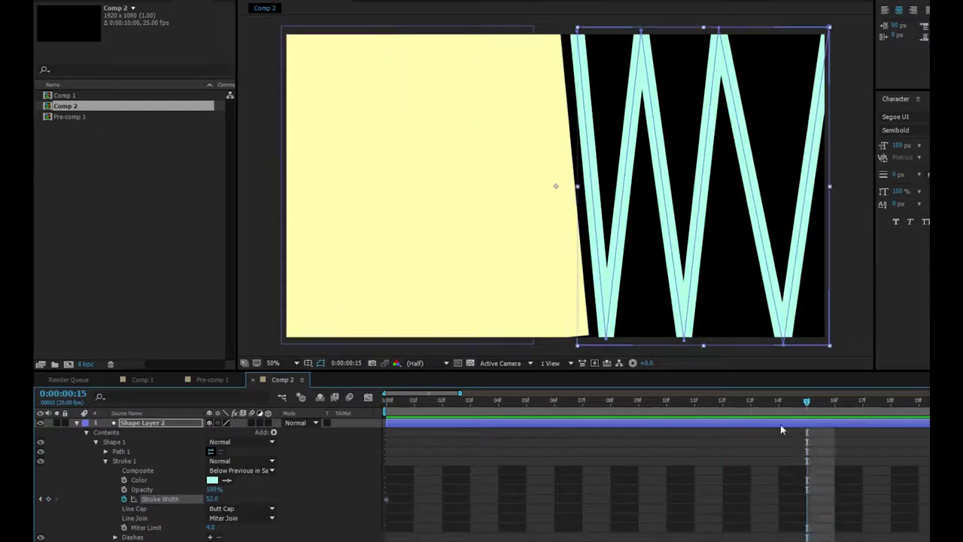
left_click_drag(213, 498, 439, 503)
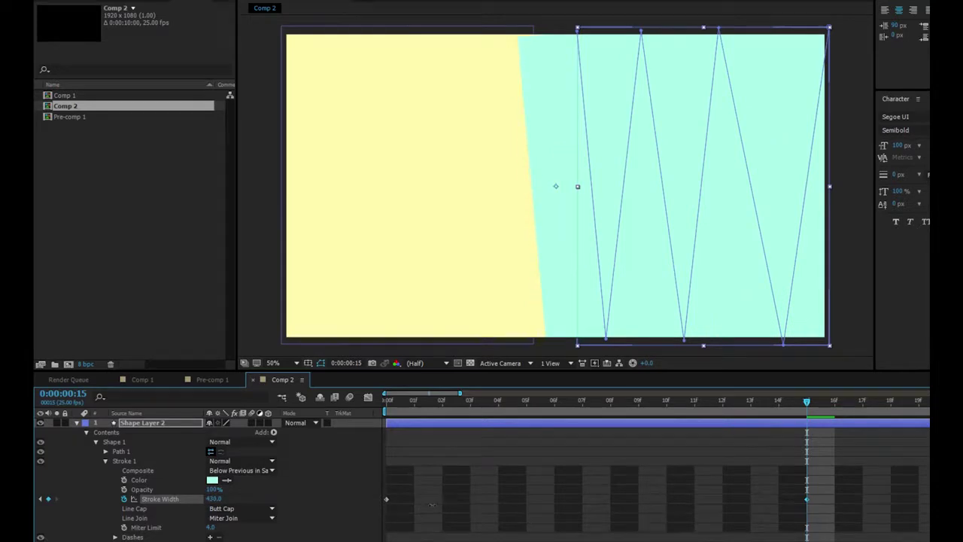
left_click_drag(439, 503, 432, 429)
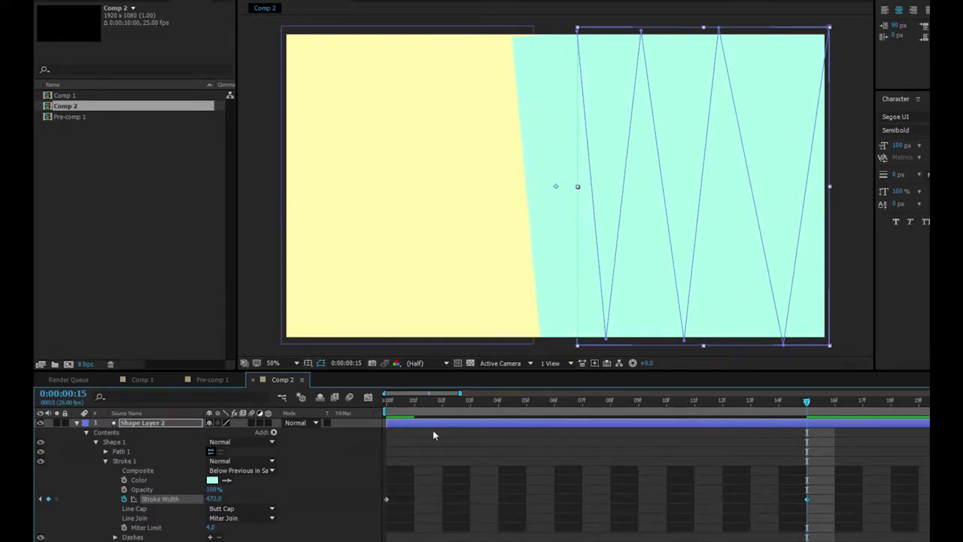
key("space")
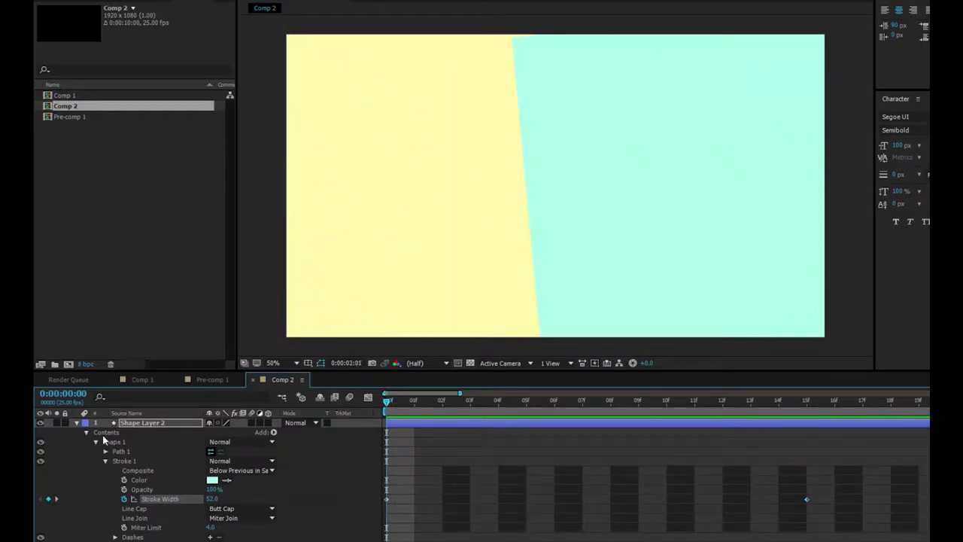
left_click(77, 424)
Step: Collapse both layers, go to frame 18, and bring up Shape Layer 2's Add list of shape operations
left_click(76, 432)
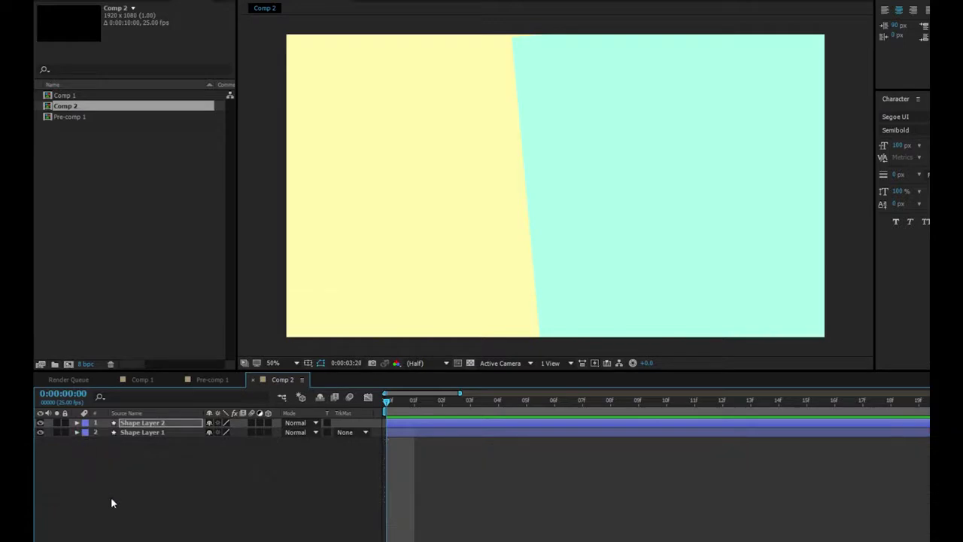
left_click(111, 497)
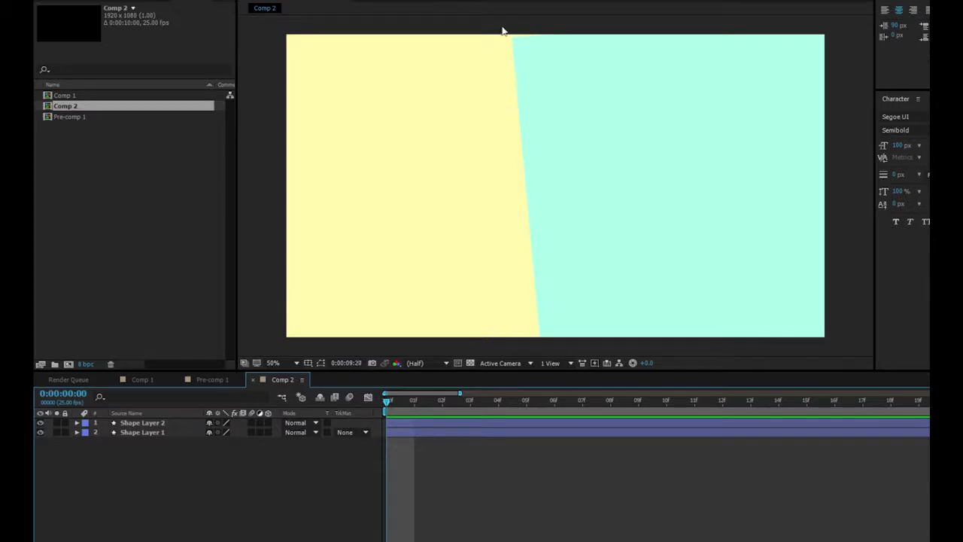
left_click_drag(396, 402, 891, 405)
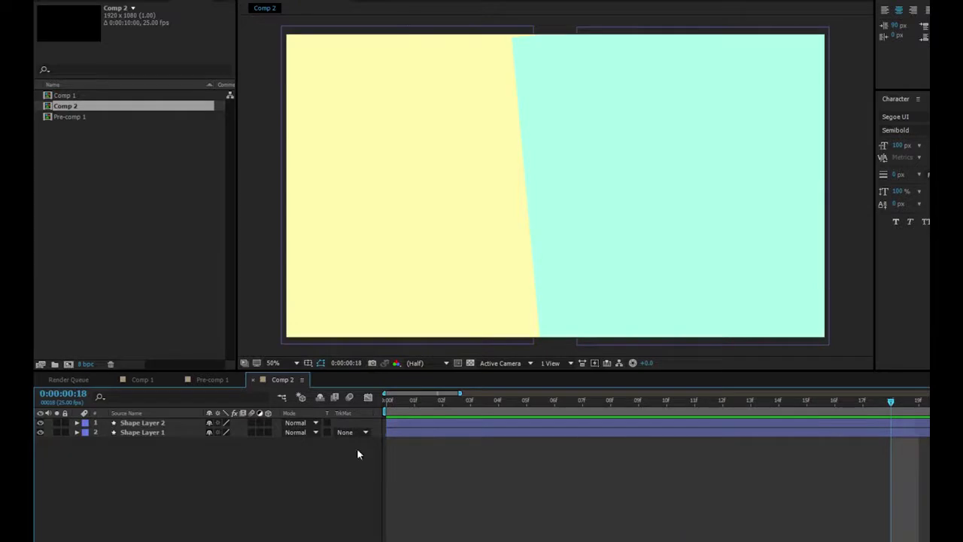
left_click(122, 426)
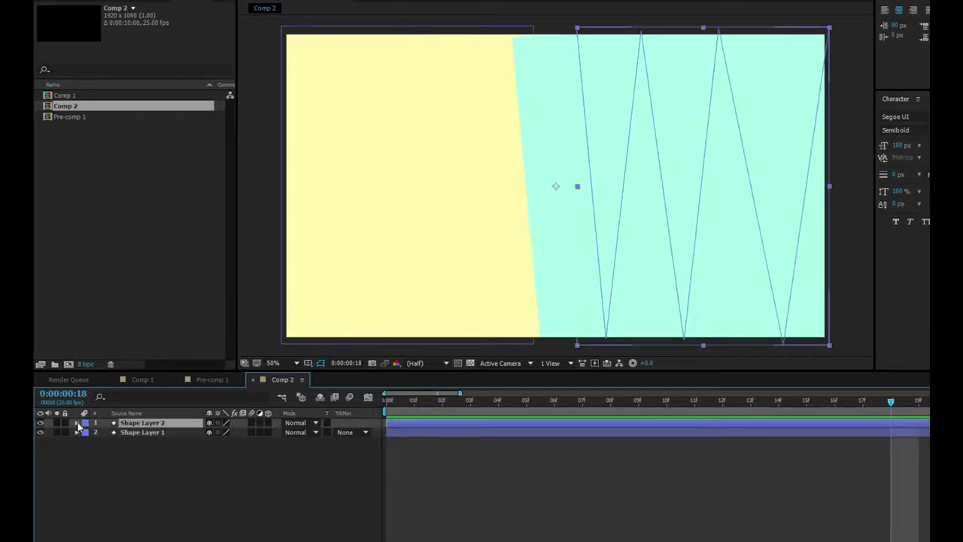
left_click(76, 424)
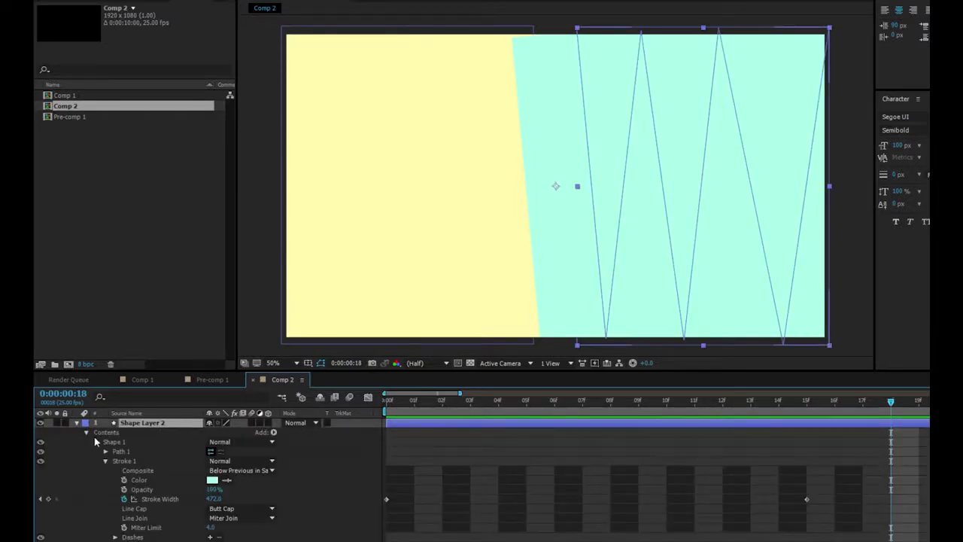
left_click(106, 461)
left_click(274, 432)
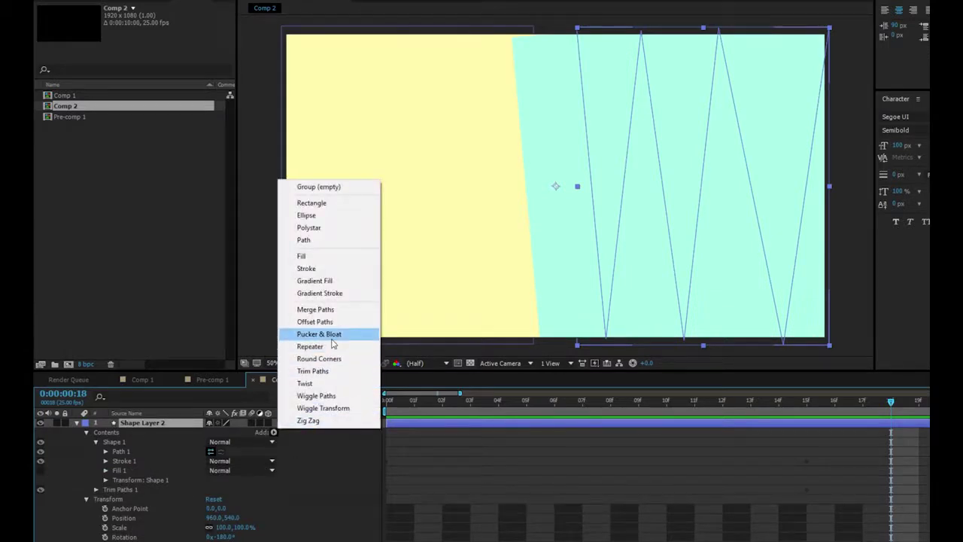
Step: Add Pucker & Bloat to Shape Layer 2 and set its Amount to -40 at frame 15
left_click(332, 337)
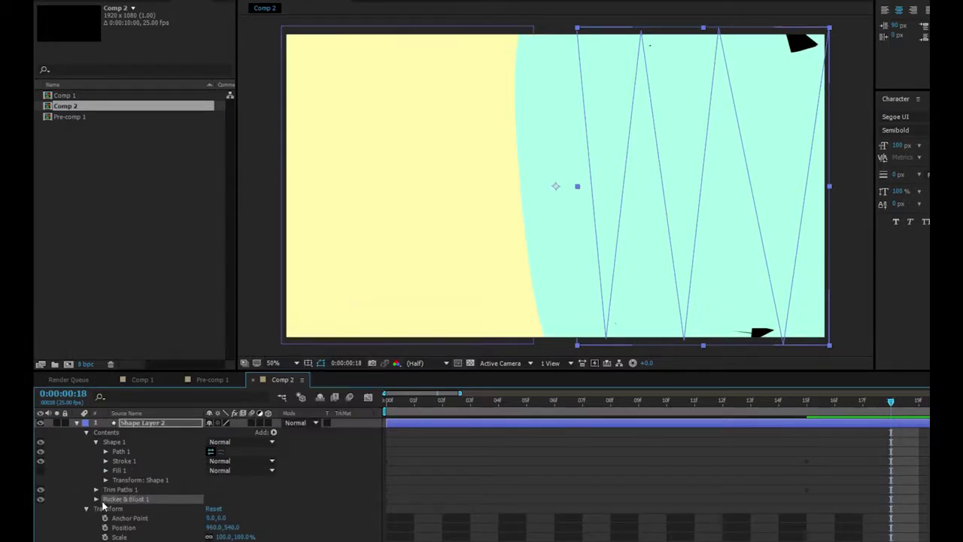
left_click(96, 499)
left_click(807, 405)
mouse_move(805, 410)
left_mouse_down()
mouse_move(749, 450)
mouse_move(774, 445)
left_mouse_up()
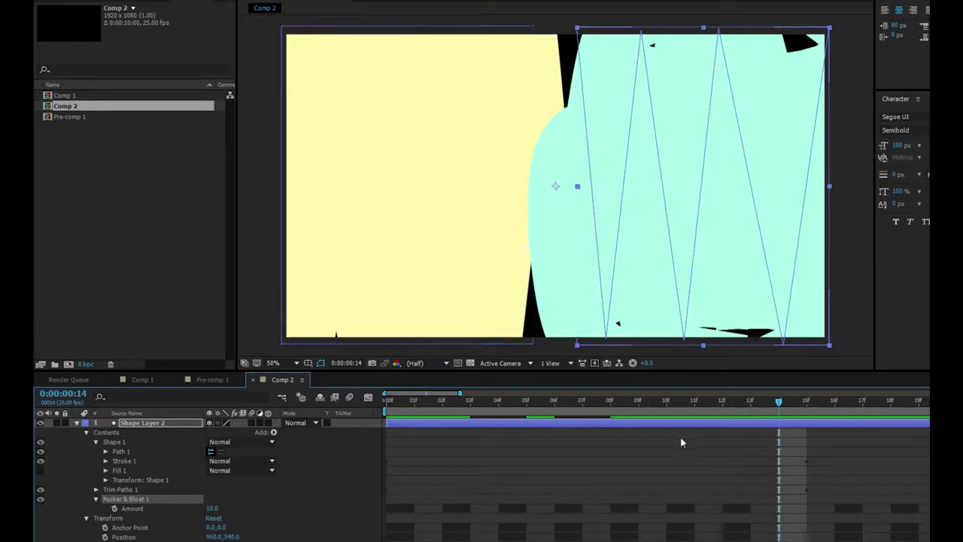
mouse_move(782, 405)
left_mouse_down()
mouse_move(807, 408)
mouse_move(809, 425)
left_mouse_up()
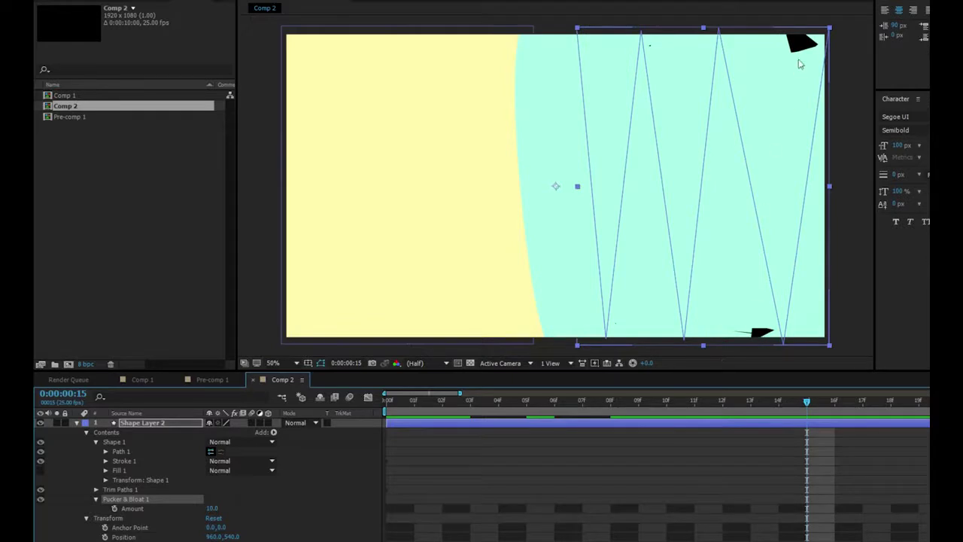
mouse_move(212, 508)
left_mouse_down()
mouse_move(181, 509)
mouse_move(199, 508)
left_mouse_up()
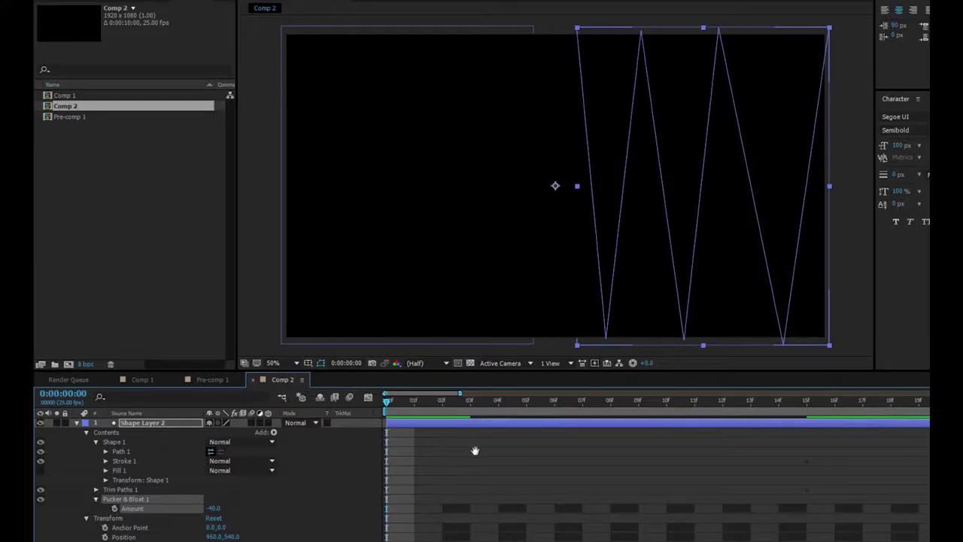
Step: Scrub and preview the yellow-and-mint transition, then collapse Shape Layer 2
key("shift+Page_Down")
left_click_drag(413, 408, 575, 425)
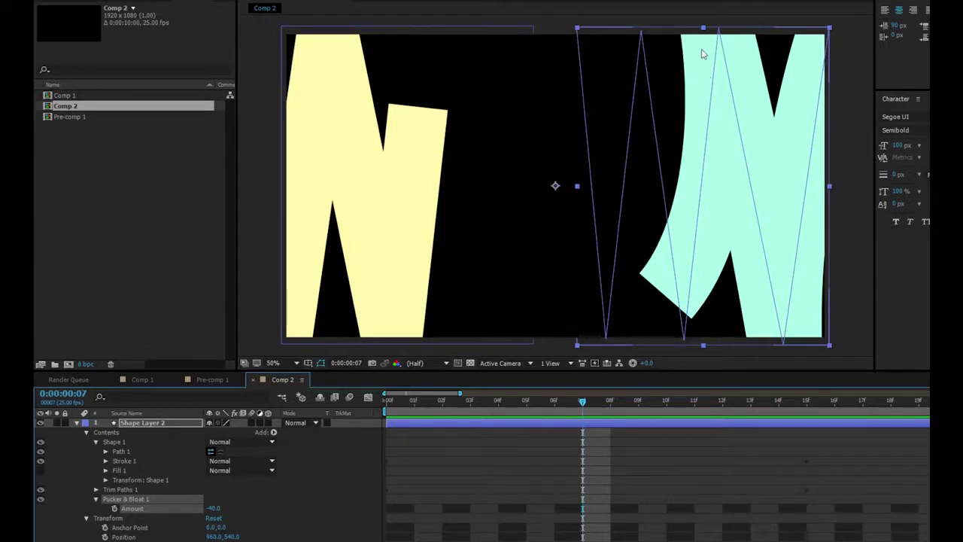
mouse_move(414, 407)
left_mouse_down()
mouse_move(485, 425)
mouse_move(711, 450)
mouse_move(835, 450)
left_mouse_up()
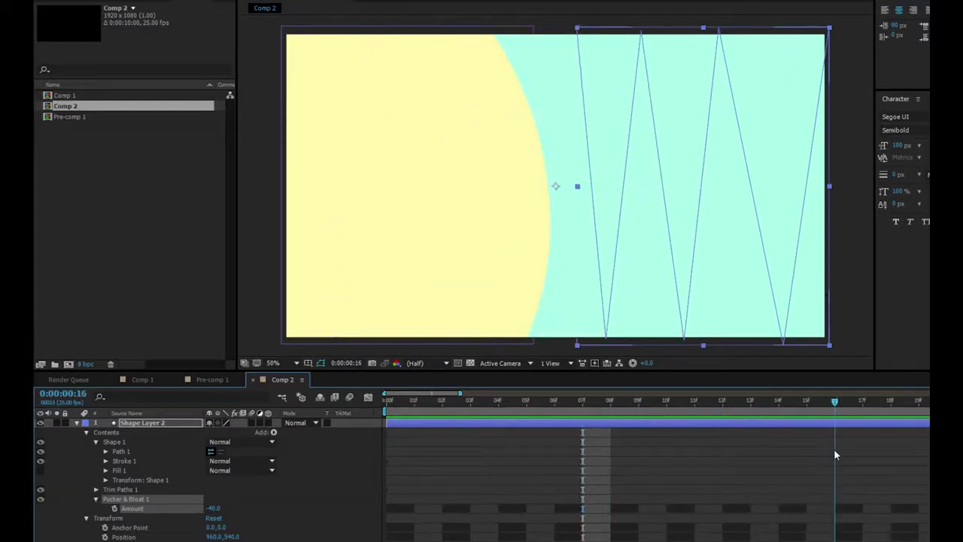
key("space")
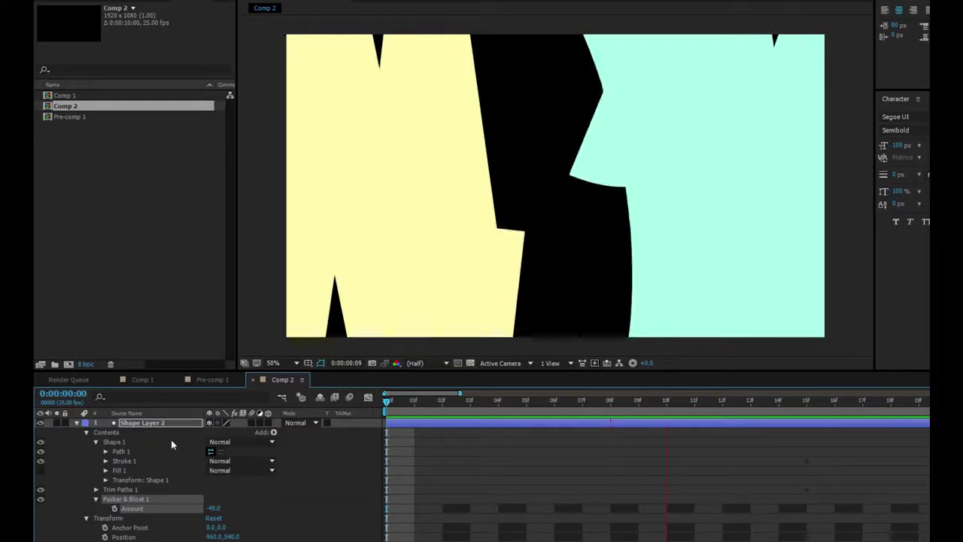
left_click(77, 423)
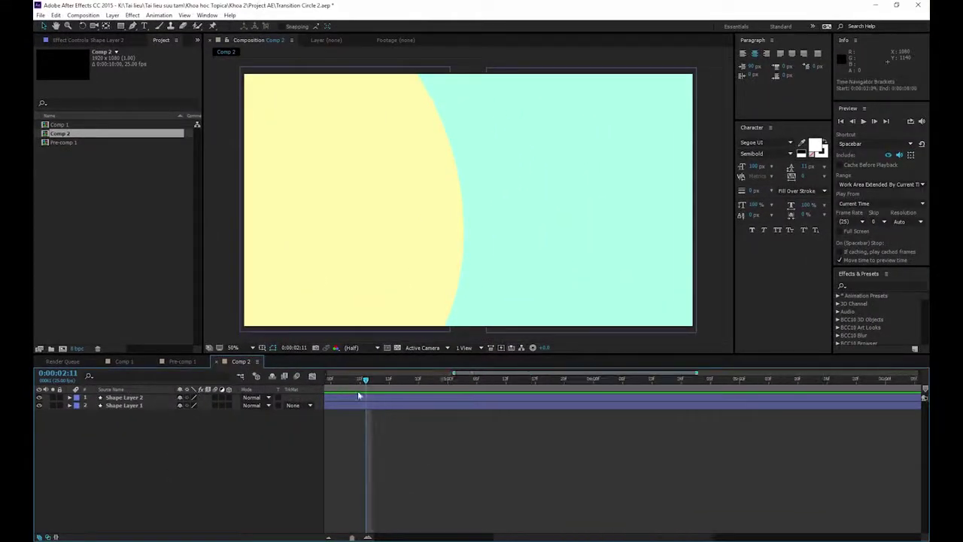
Step: Zoom the timeline out to the full 10-second duration, preview, and park at 0:00:02:10
key("semicolon")
key("Home")
key("space")
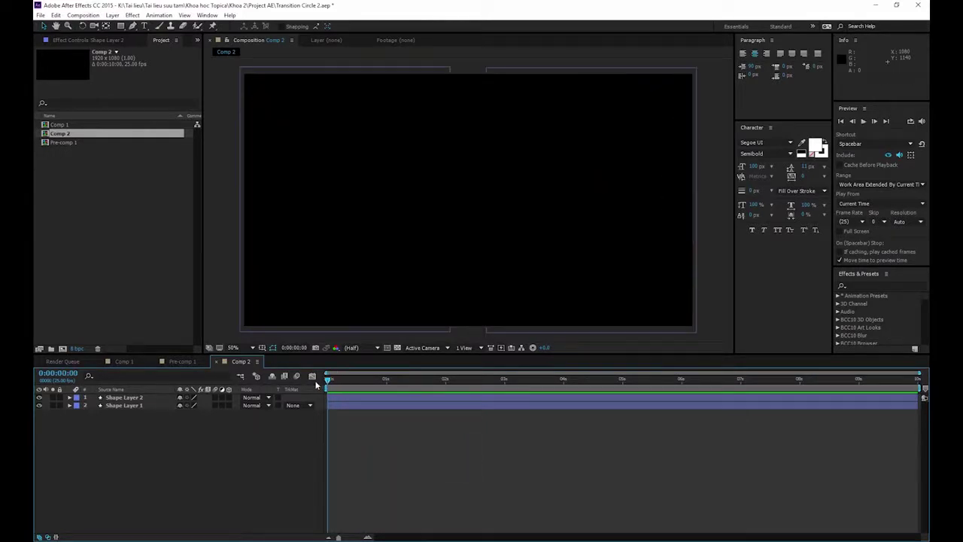
left_click_drag(328, 379, 469, 379)
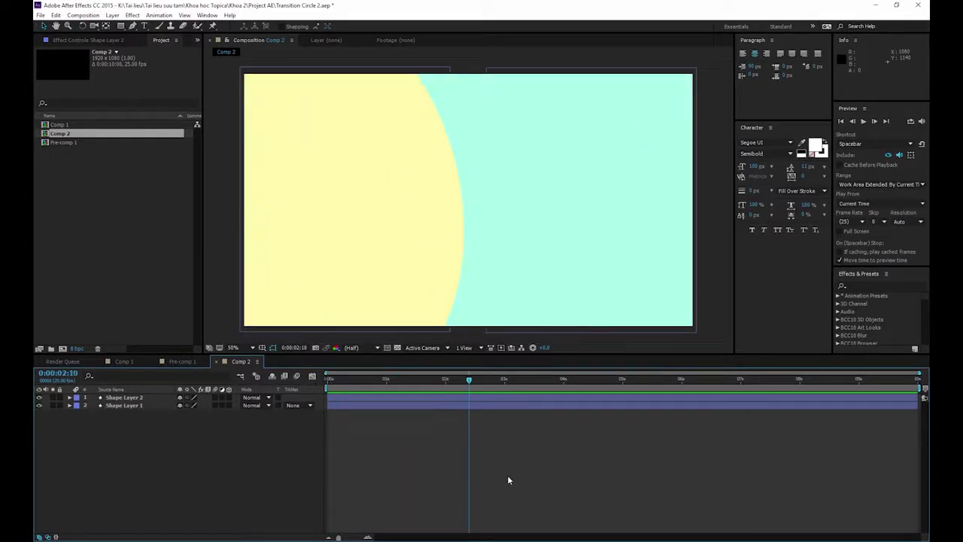